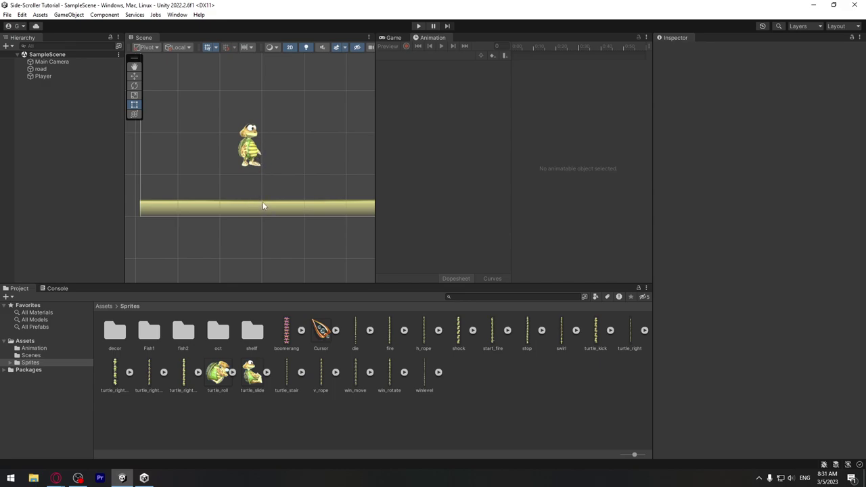
Select the Player object with the Move tool active.
click(261, 152)
key(w)
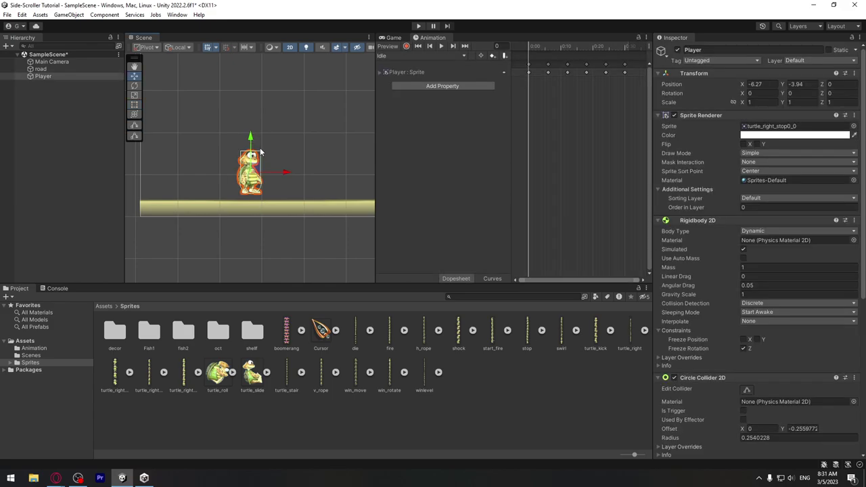
right_click(45, 77)
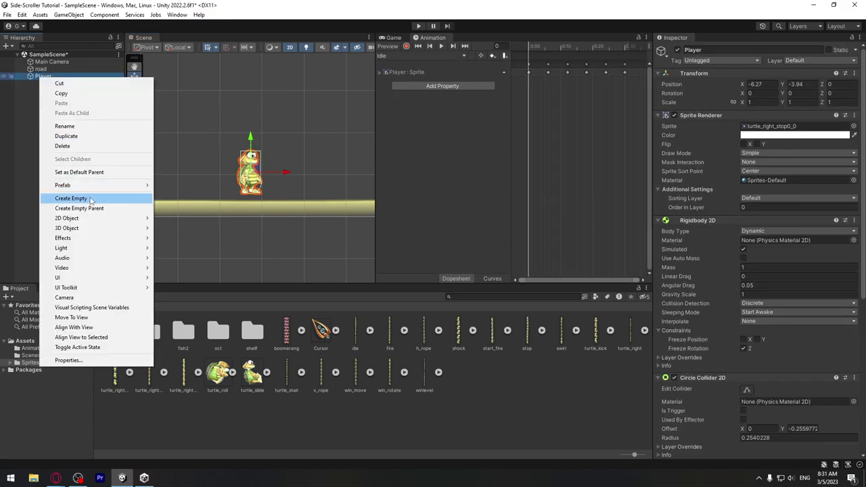
key(Escape)
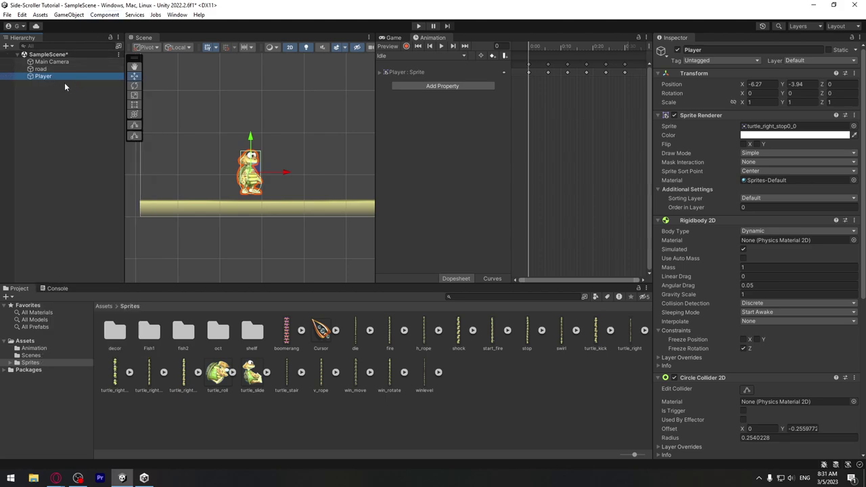
Create an empty object named groundCheck and parent it under Player.
key(ctrl+shift+n)
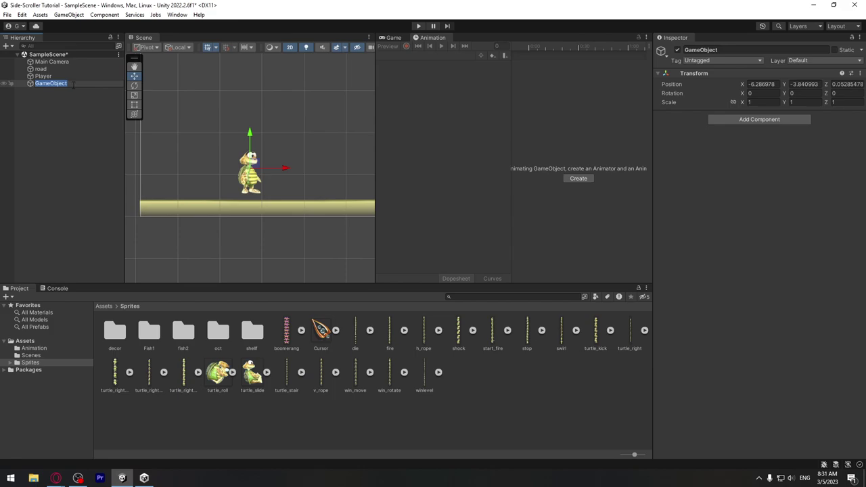
text(groun)
text(dCheck)
key(Return)
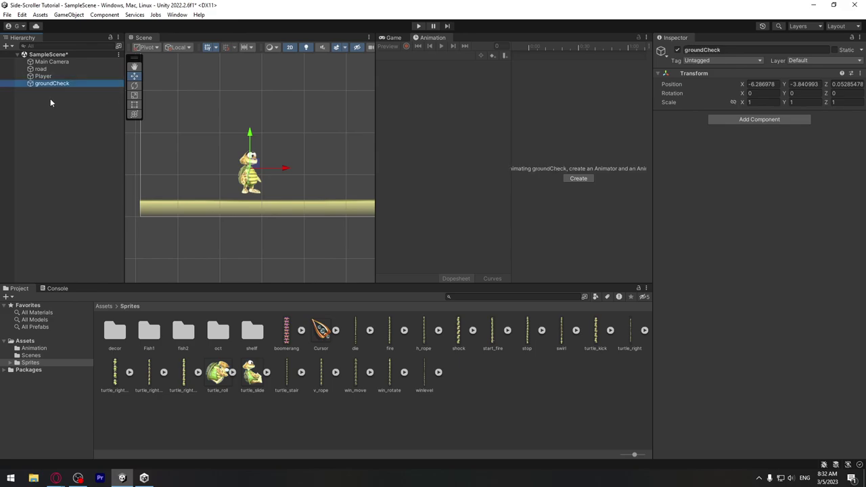
drag(43, 85, 43, 76)
Frame the Player and search 'box' in its Add Component list.
click(393, 38)
double_click(43, 76)
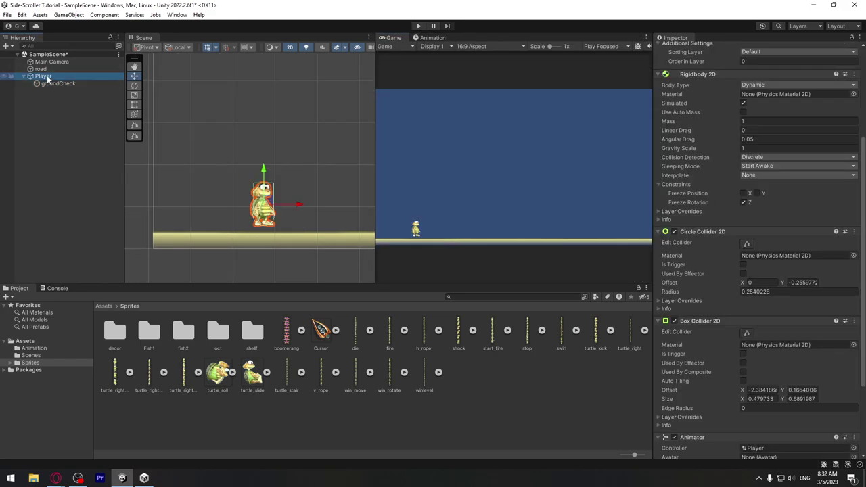
scroll(740, 290, down, 5)
click(771, 449)
text(box)
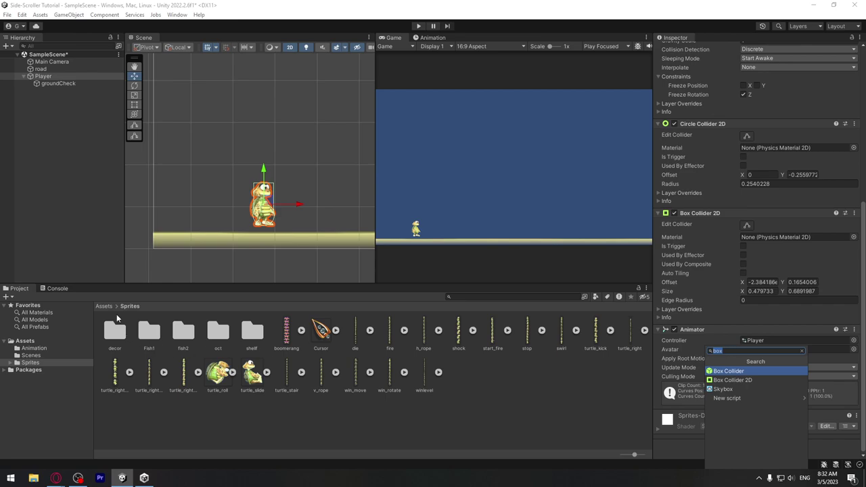
Create a folder named Scripts under Assets and open it.
click(103, 307)
click(223, 346)
right_click(224, 347)
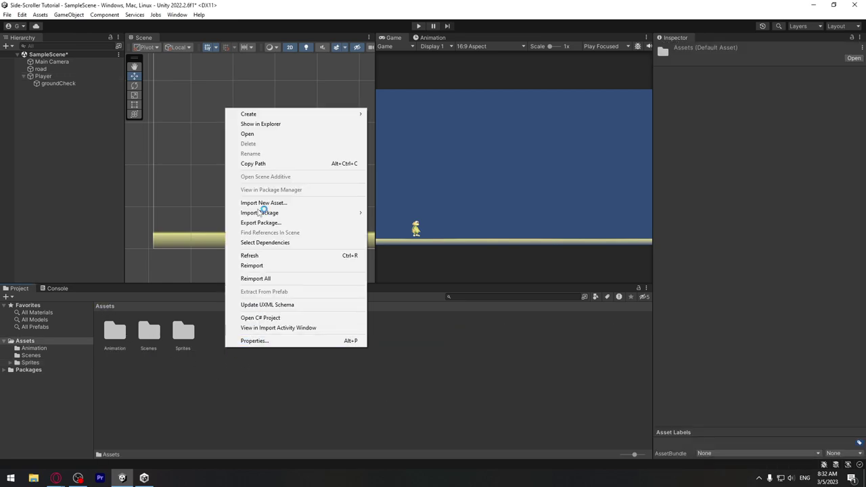
mouse_move(271, 135)
click(397, 60)
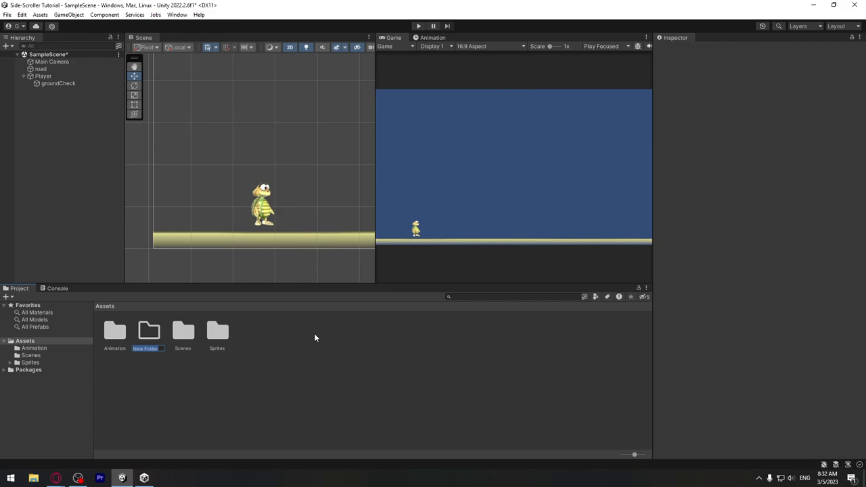
text(Scripts)
key(Return)
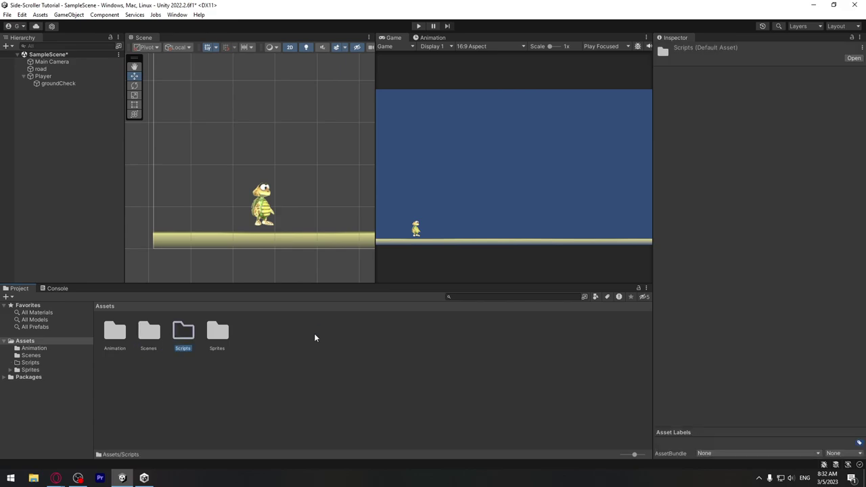
key(Return)
Create a new C# script inside the Scripts folder.
right_click(187, 361)
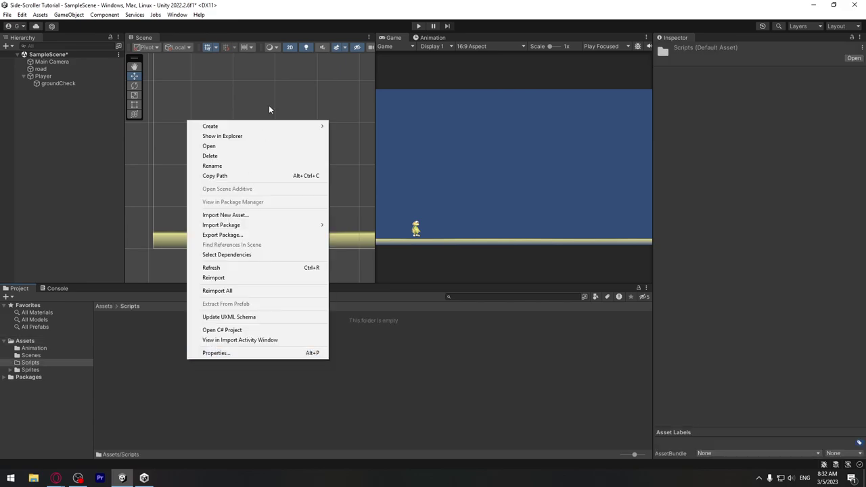
right_click(158, 376)
mouse_move(230, 143)
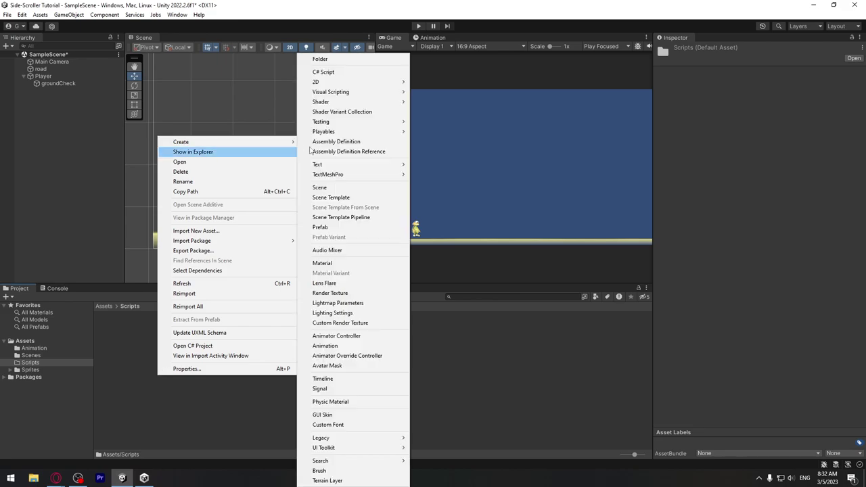
click(335, 73)
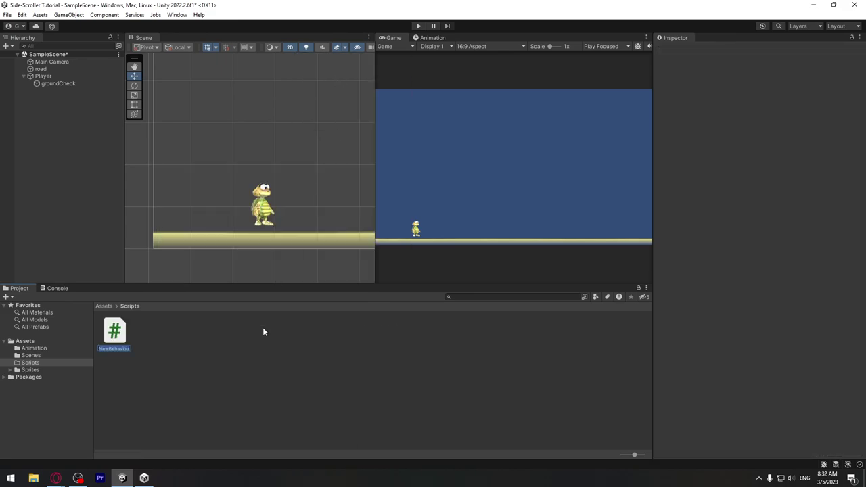
Name the script CharacterController and add it to Player via the Add Component search 'chara'.
text(Character)
text(Controller)
click(42, 76)
scroll(682, 263, down, 3)
scroll(682, 264, down, 5)
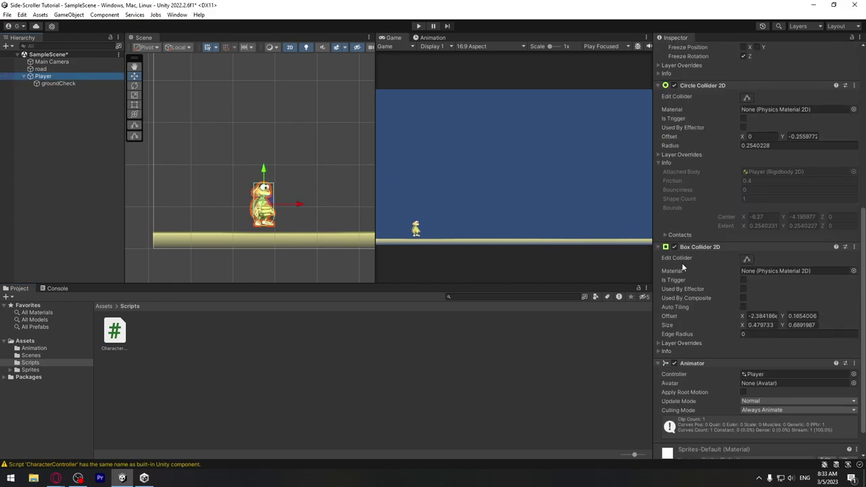
scroll(697, 387, down, 3)
click(752, 448)
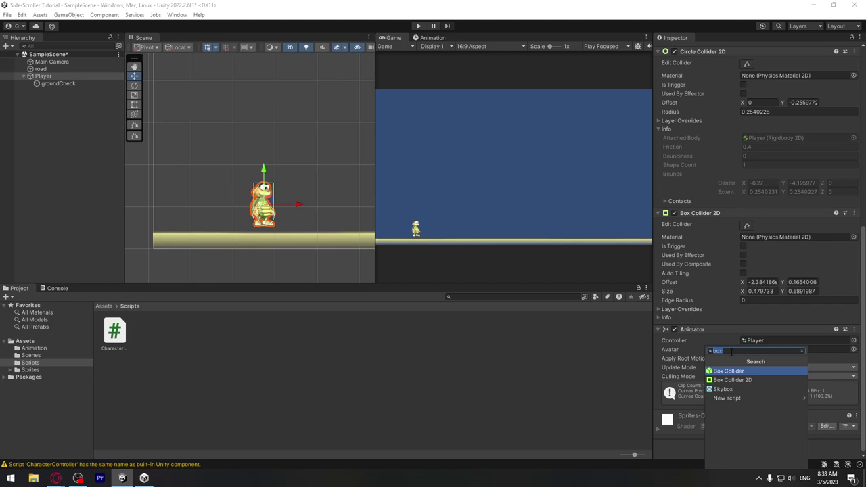
text(chara)
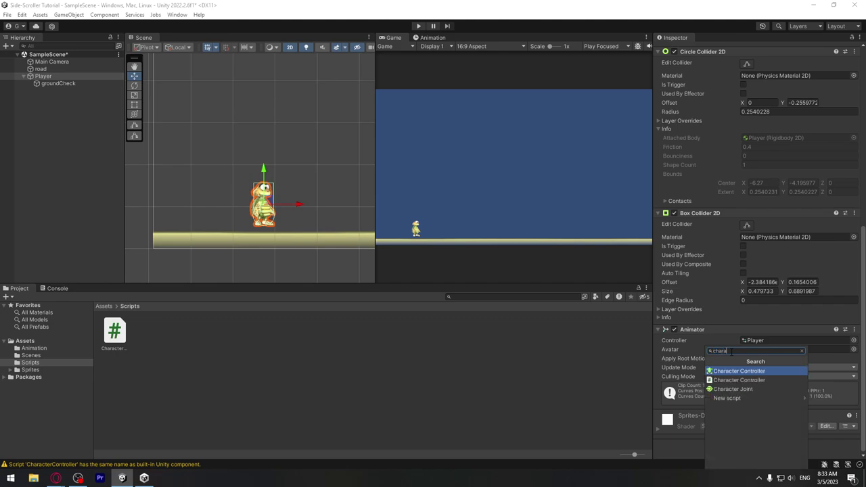
click(747, 382)
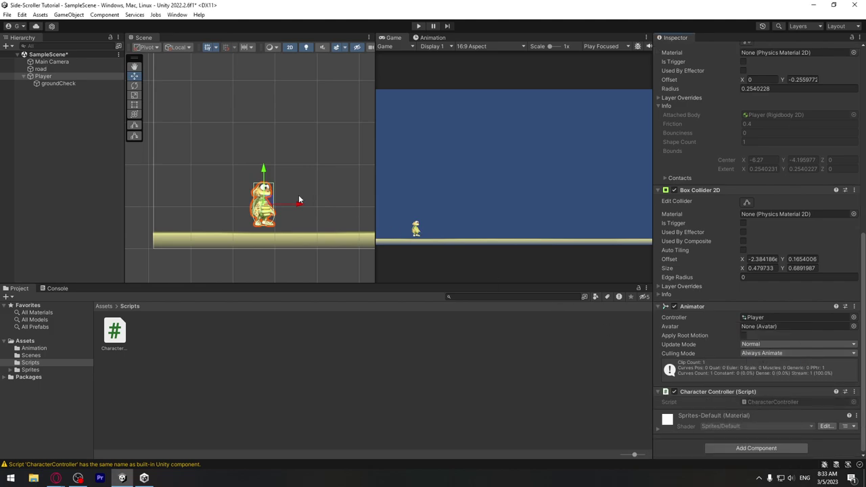
Open the script in Visual Studio and add [SerializeField] float moveSpeed = 5f;.
double_click(774, 402)
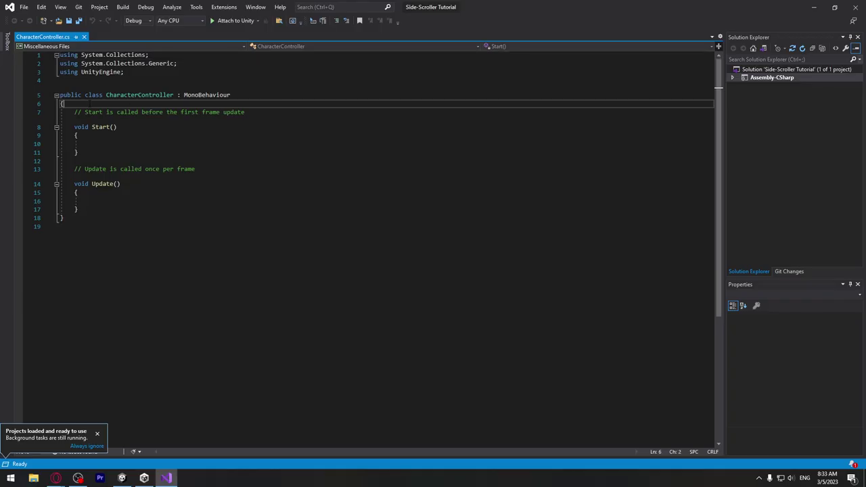
key(Return)
key(Return)
key(Return)
key(Return)
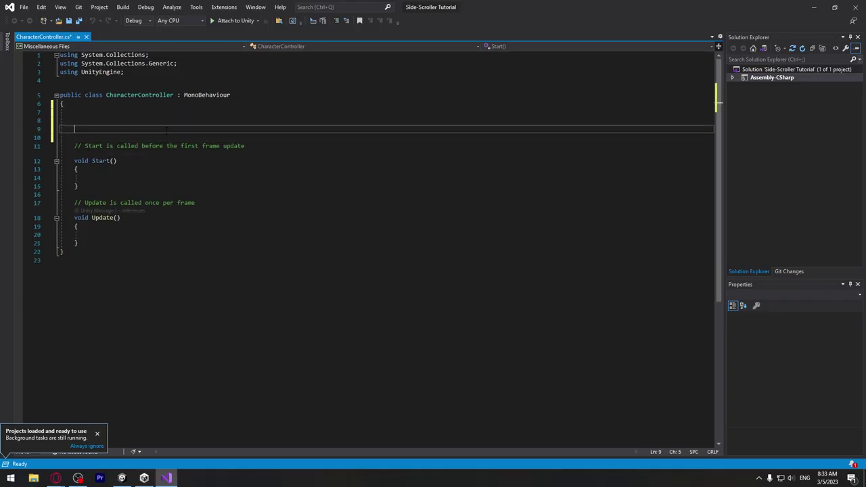
key(Up)
key(Up)
key(Up)
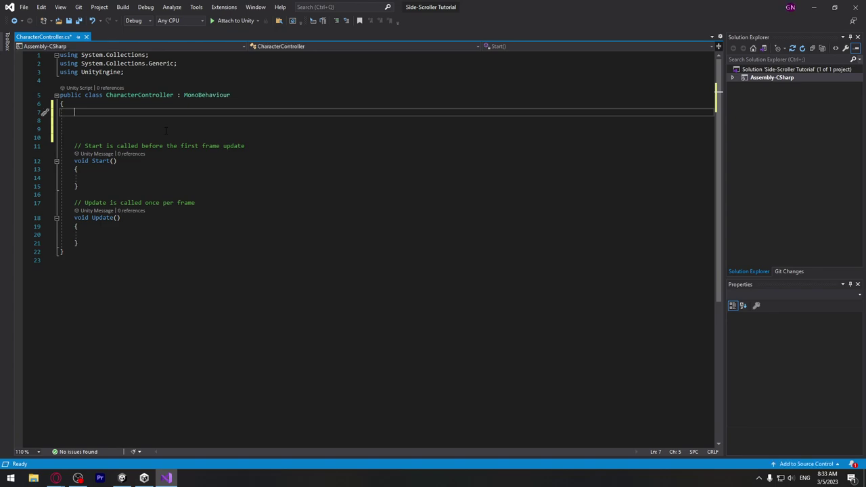
text([)
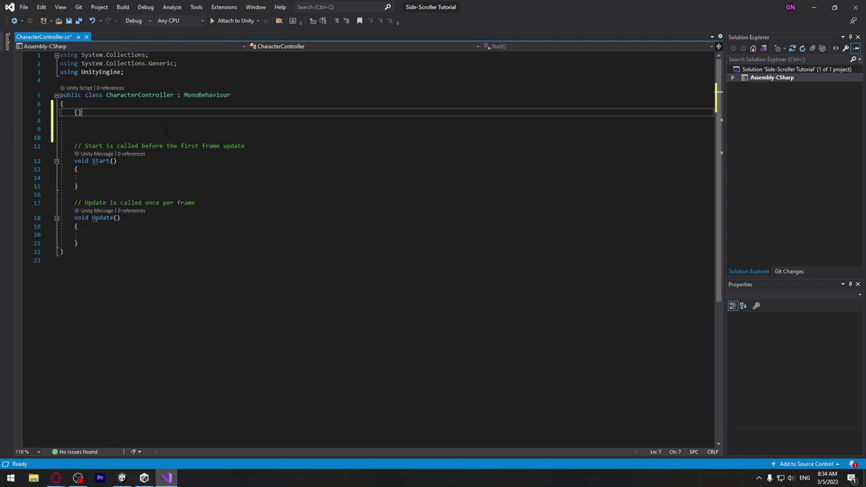
text(Seria)
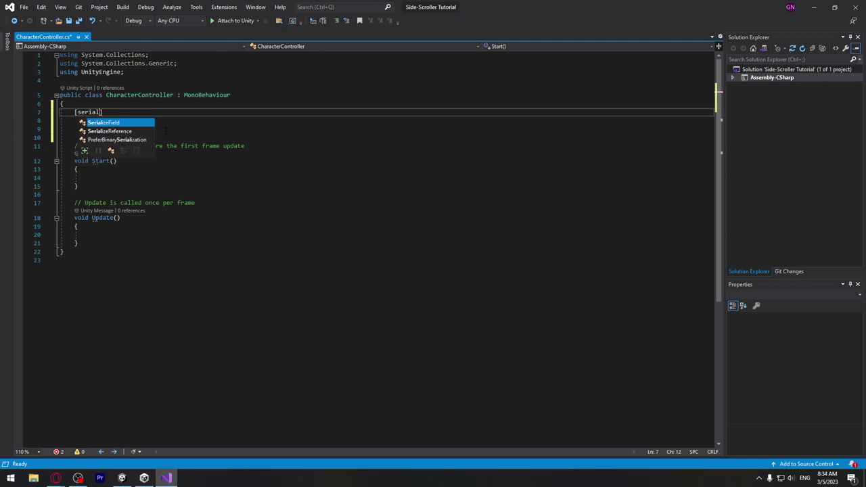
key(Tab)
text(] )
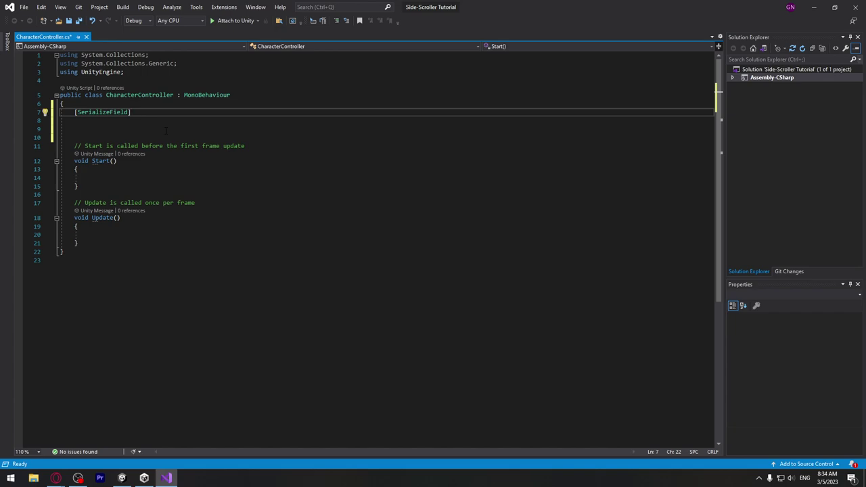
text(float )
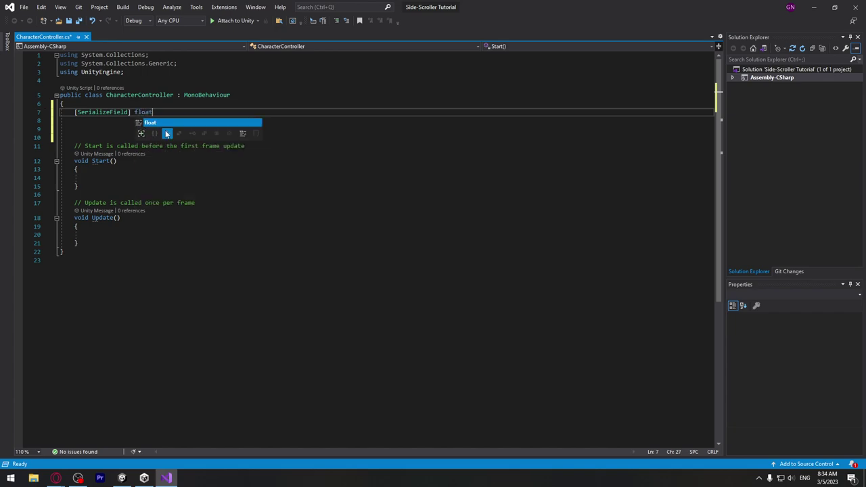
text(moveSpee)
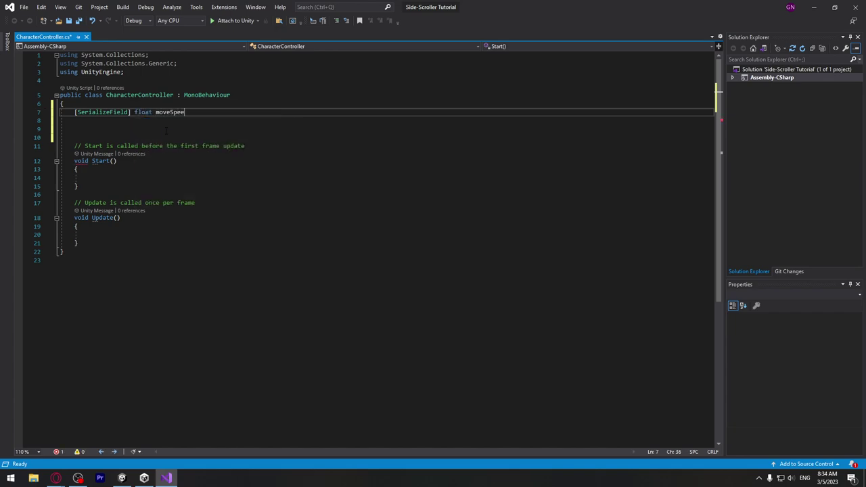
text(d = 5)
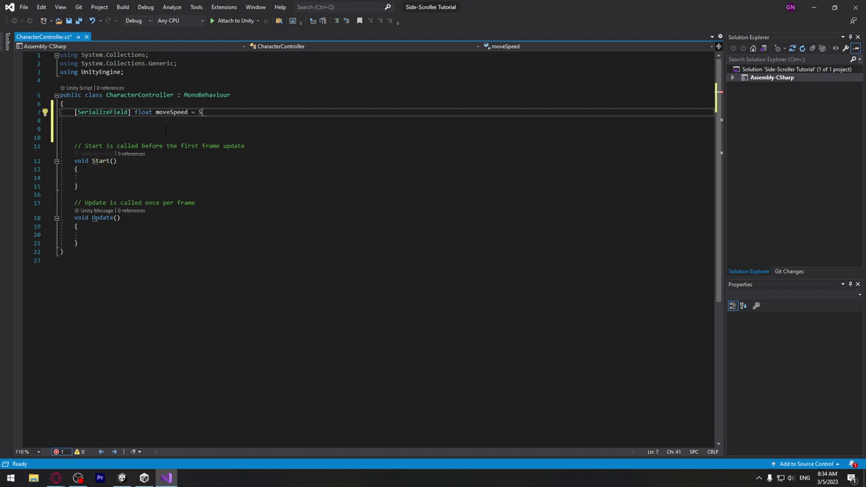
text(f;)
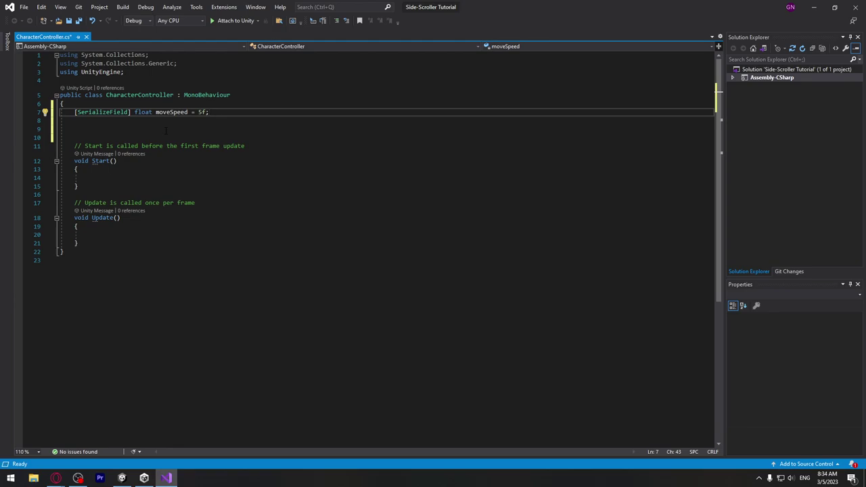
Start a second [SerializeField] line below moveSpeed.
key(Return)
text([)
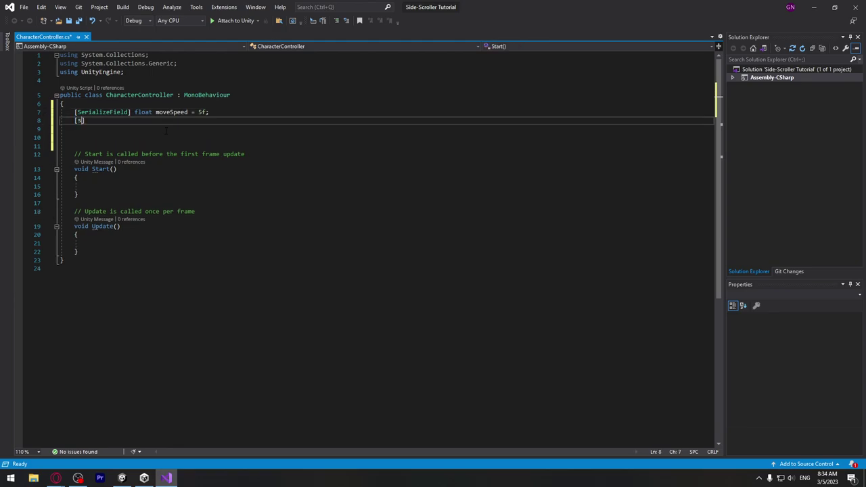
text(seria)
key(Tab)
text(])
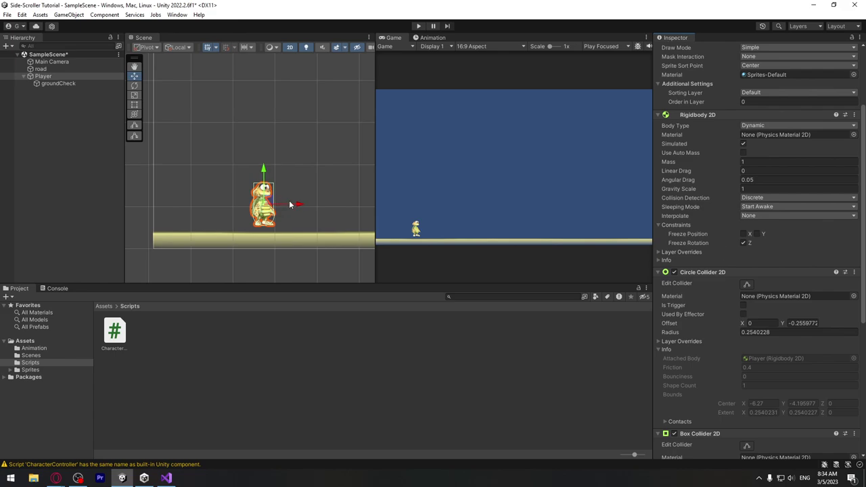
Complete the field as float jumpForce = 10f; add blank lines, and save the script.
click(167, 477)
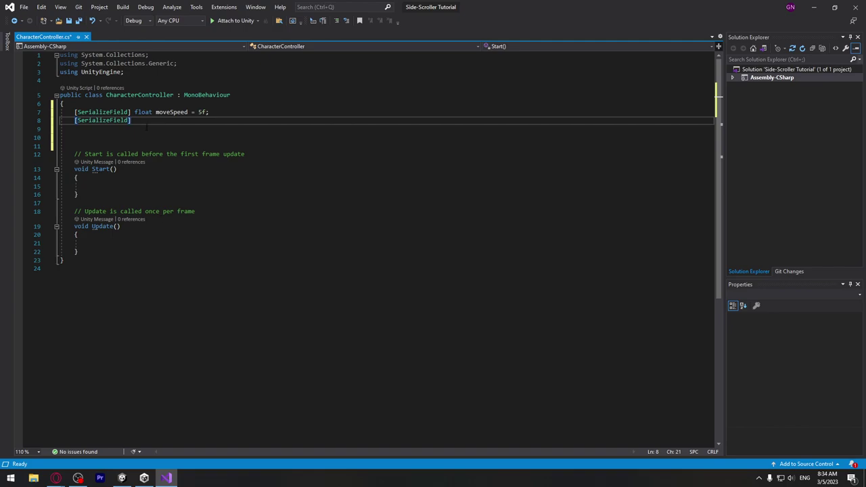
text( float )
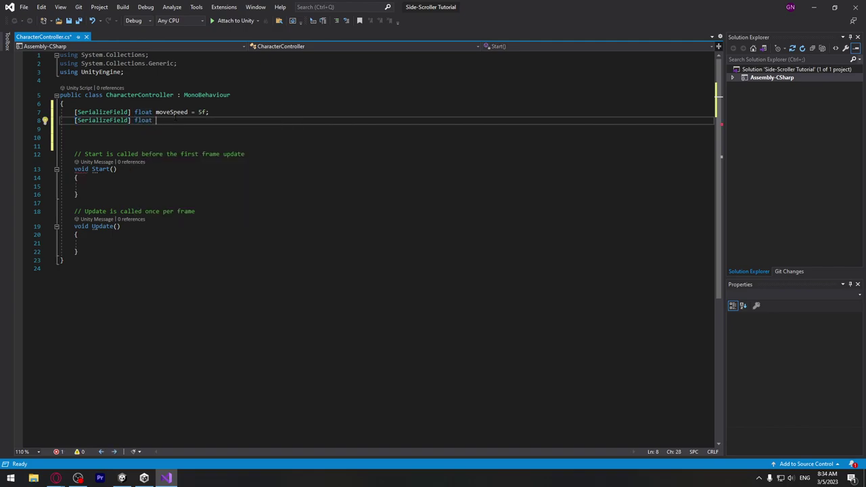
text(jumpFor)
text(ce )
text(= )
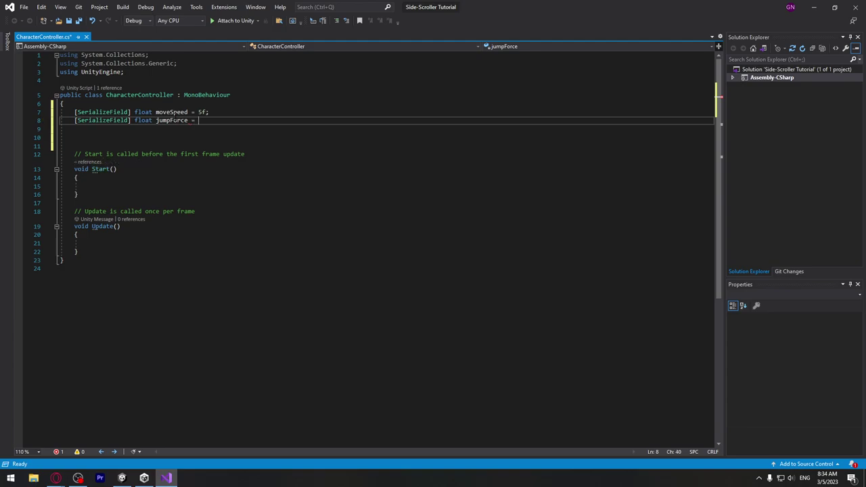
text(10f)
text(;)
key(Return)
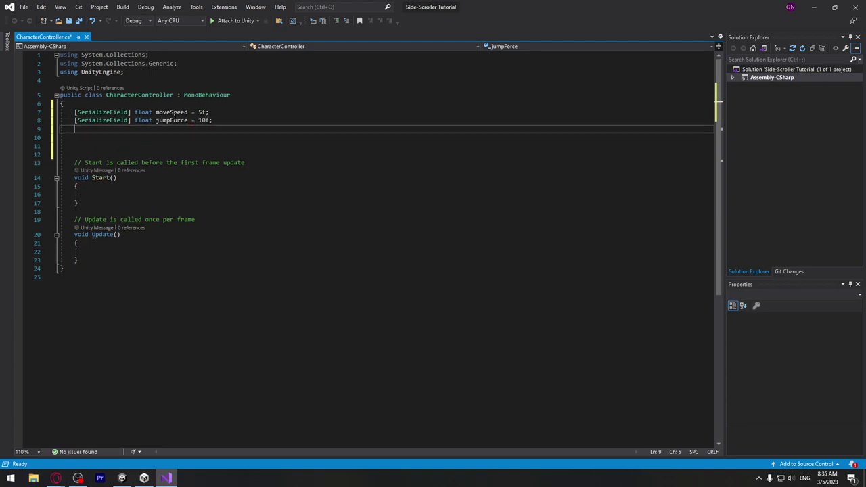
key(Return)
key(ctrl+s)
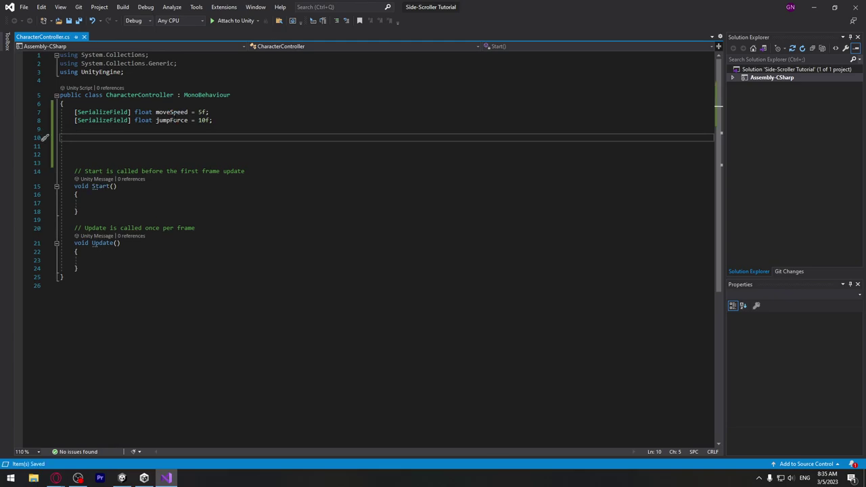
Check the recompiled script in Unity, then return to CharacterController.cs in Visual Studio.
click(122, 478)
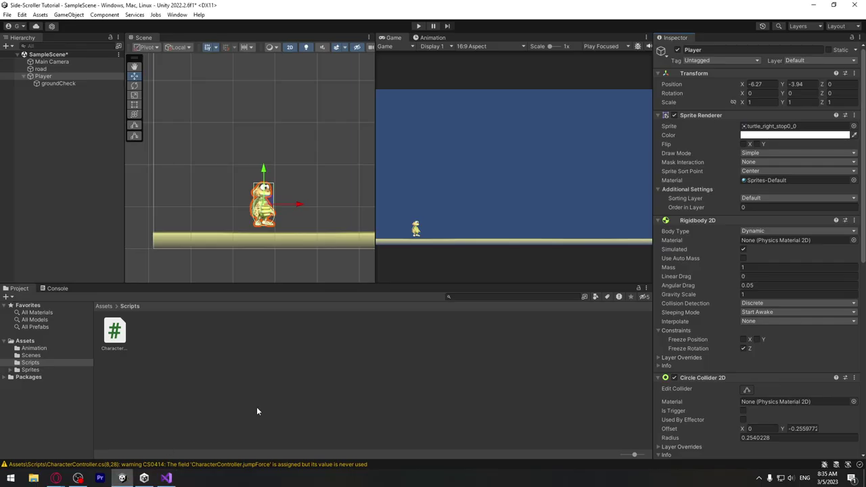
click(167, 479)
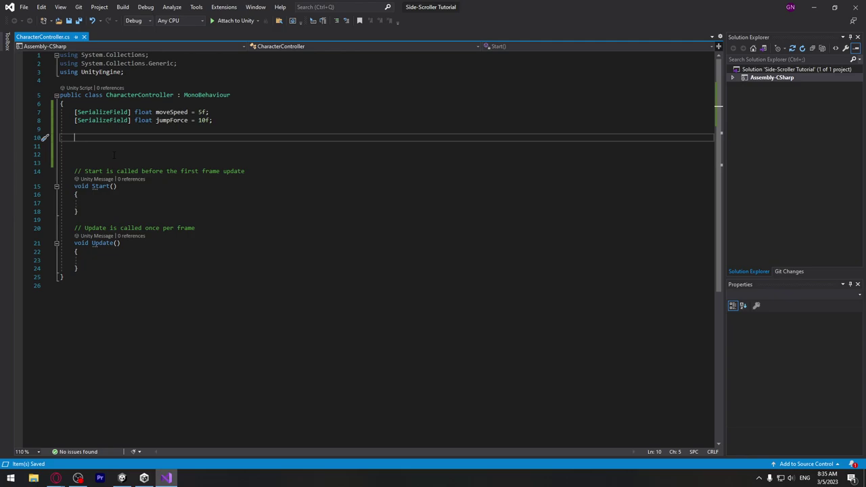
Declare a Rigidbody2D rb; field on line 10 using IntelliSense.
text(Ridig)
key(Down)
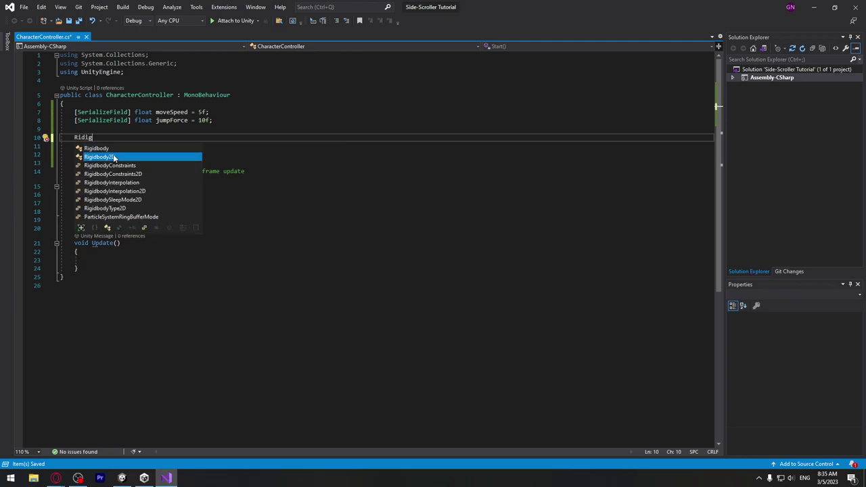
key(Tab)
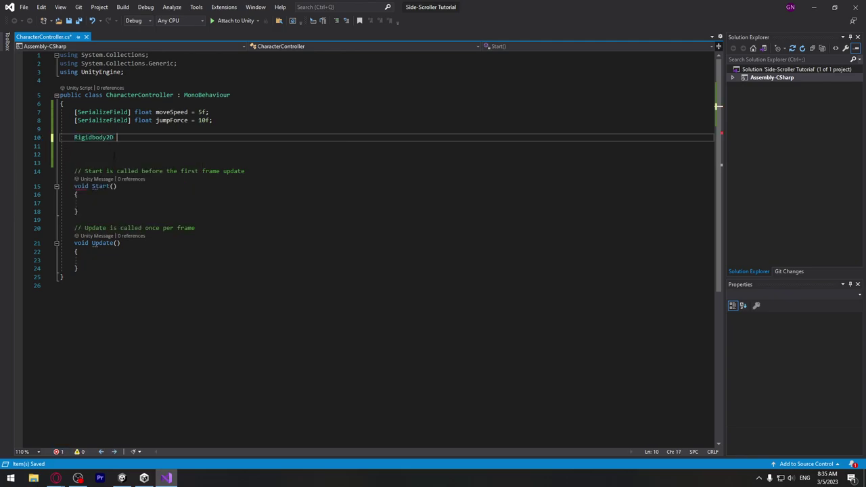
text(r)
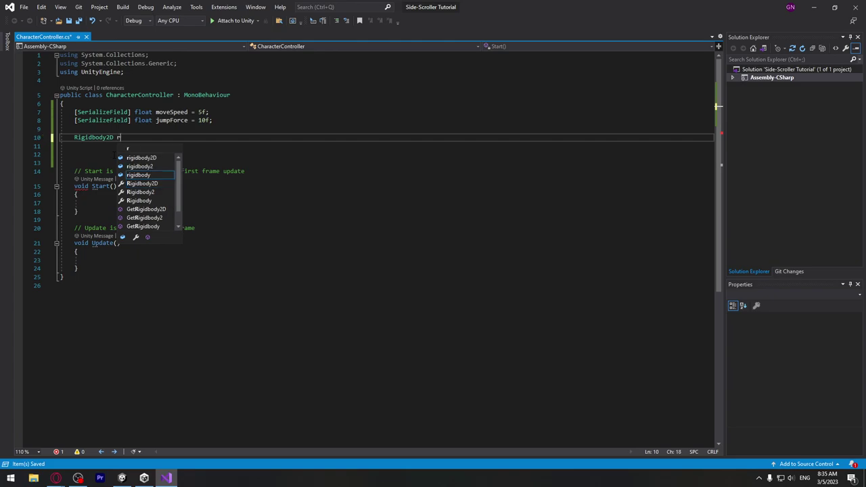
text(b;)
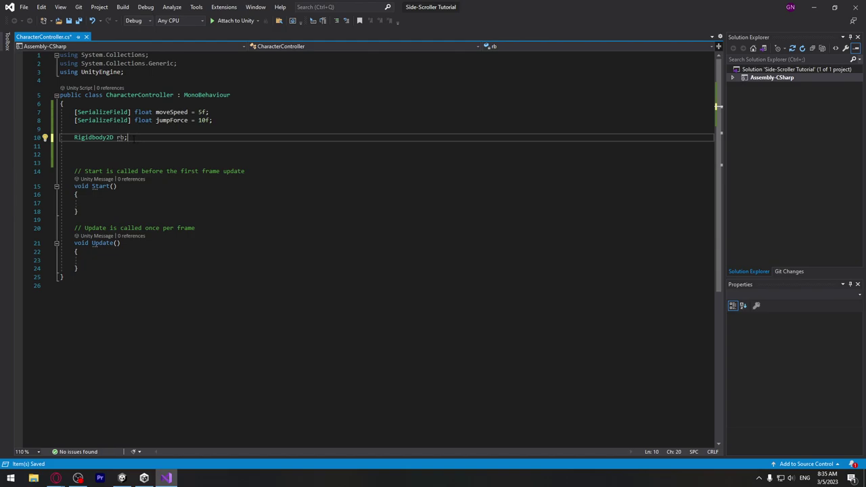
click(118, 137)
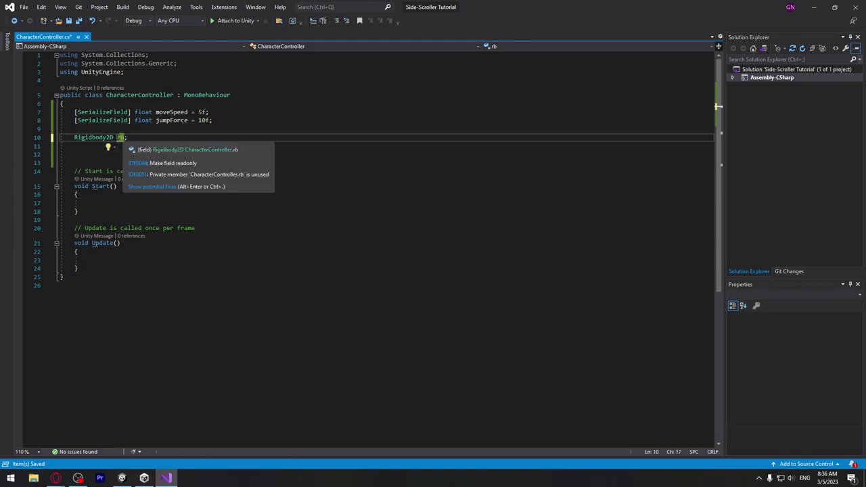
double_click(120, 138)
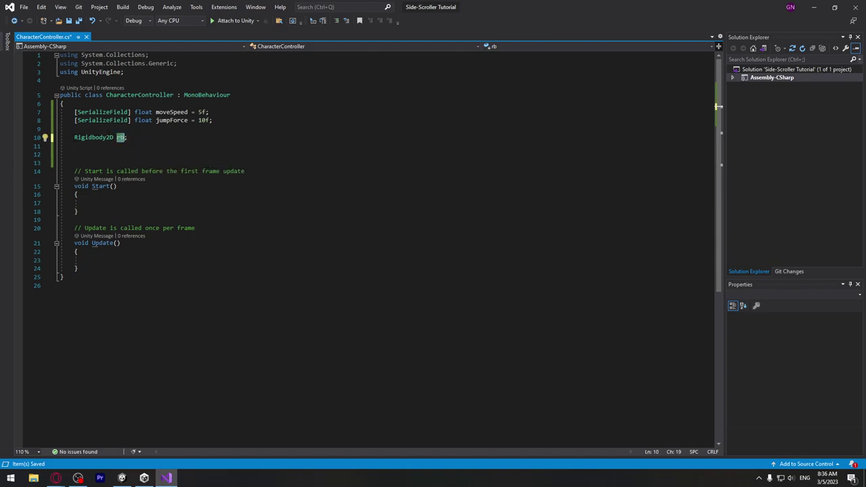
drag(74, 137, 115, 138)
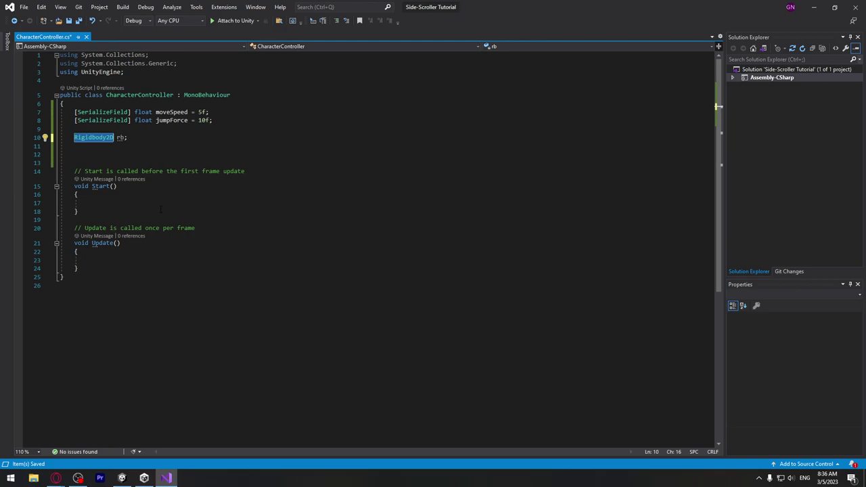
Assign rb = GetComponent<Rigidbody2D>(); inside the Start() method.
click(94, 202)
key(Return)
key(Return)
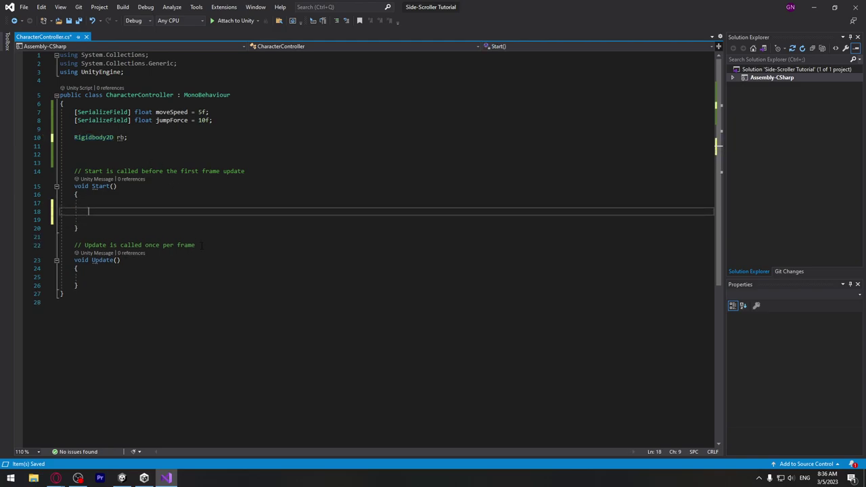
key(Up)
key(Up)
text(r)
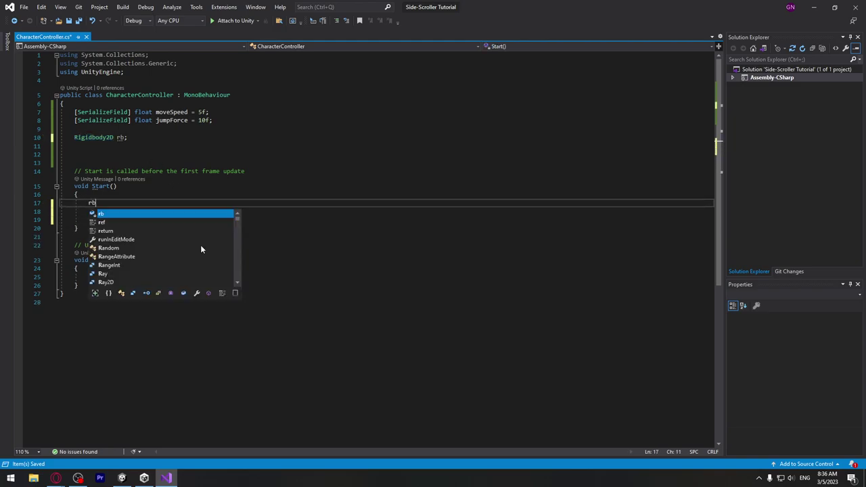
text(b = )
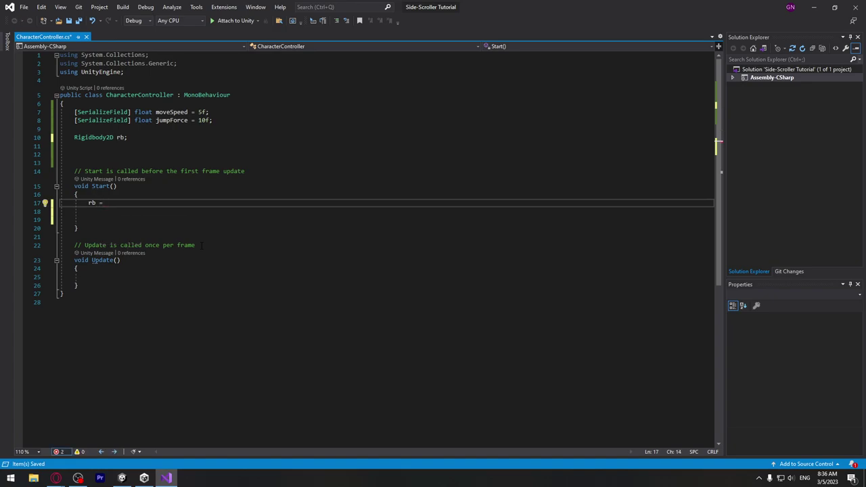
text(Get)
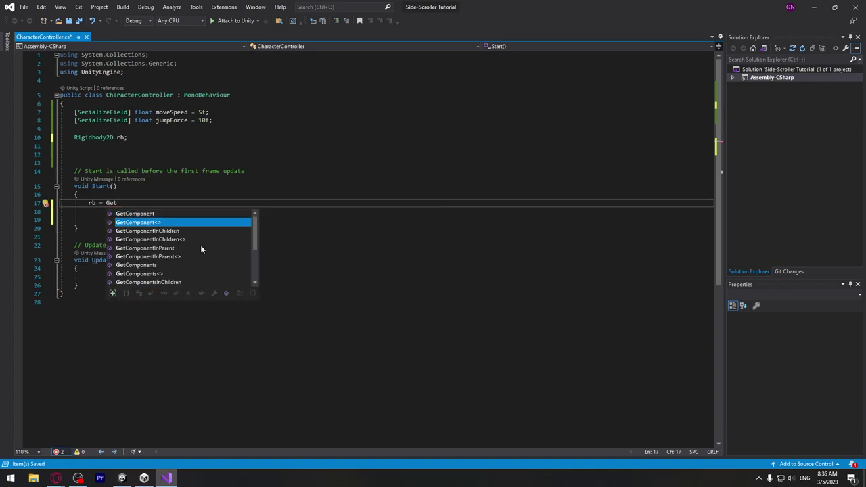
key(Tab)
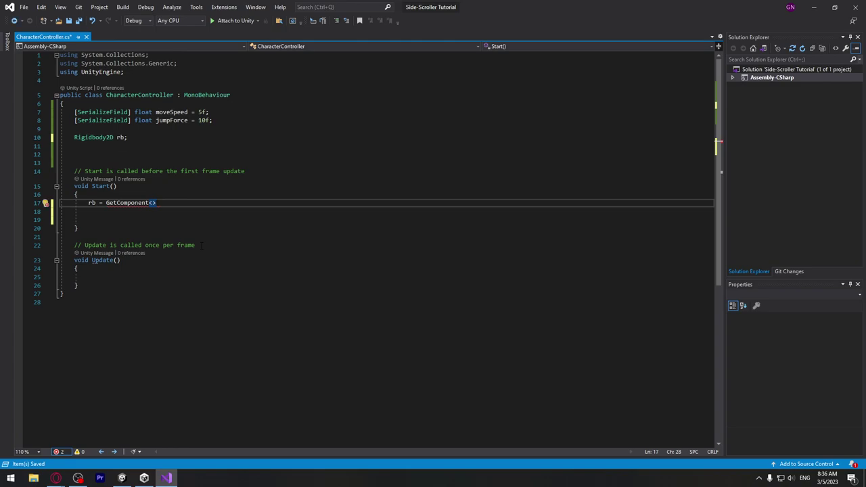
text(R)
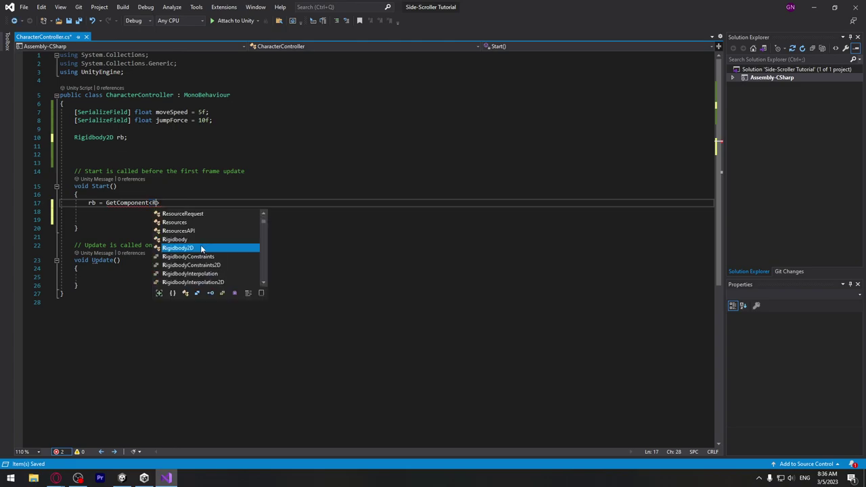
text(igidbody2D>)
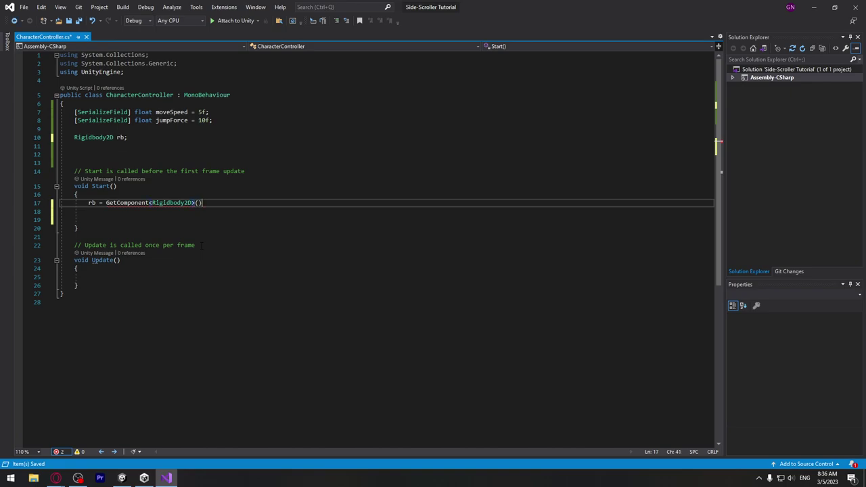
text(();)
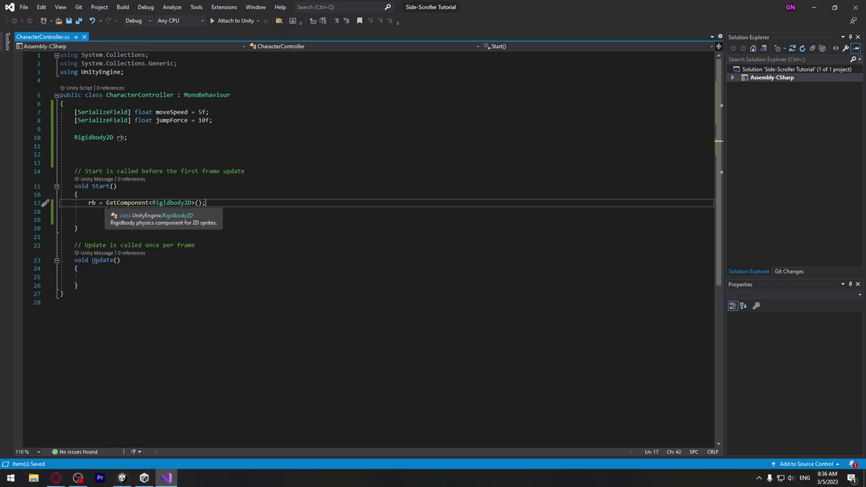
double_click(173, 203)
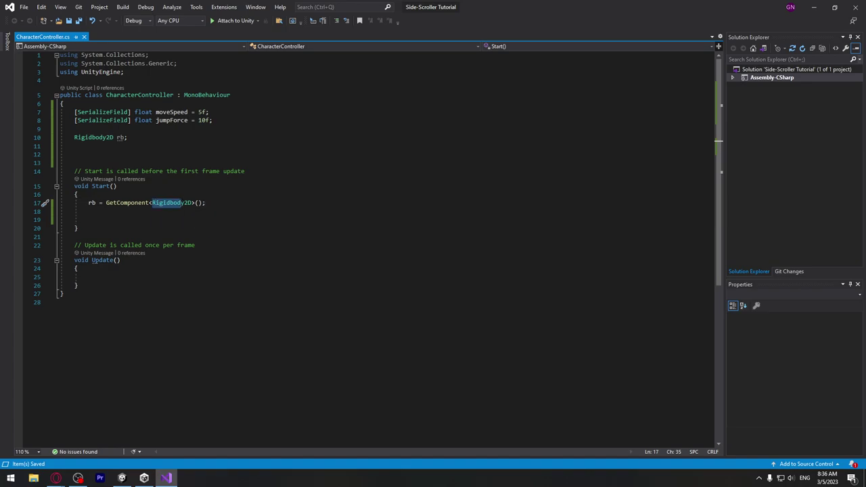
click(92, 202)
click(122, 478)
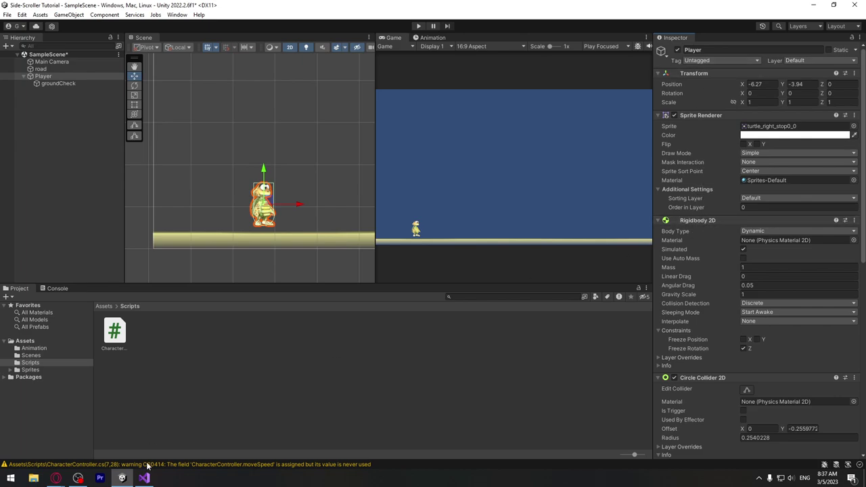
Highlight the GetComponent call and rb declaration, then add a blank line below the rb field.
key(alt+Tab)
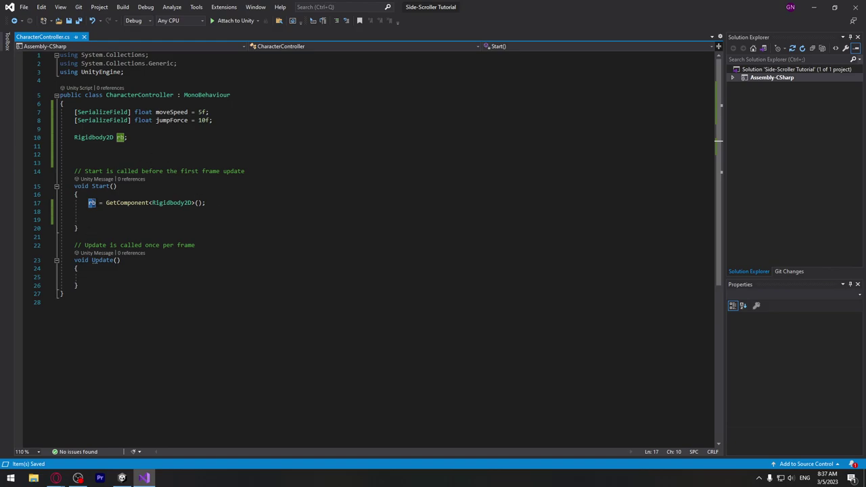
click(88, 203)
drag(216, 205, 107, 203)
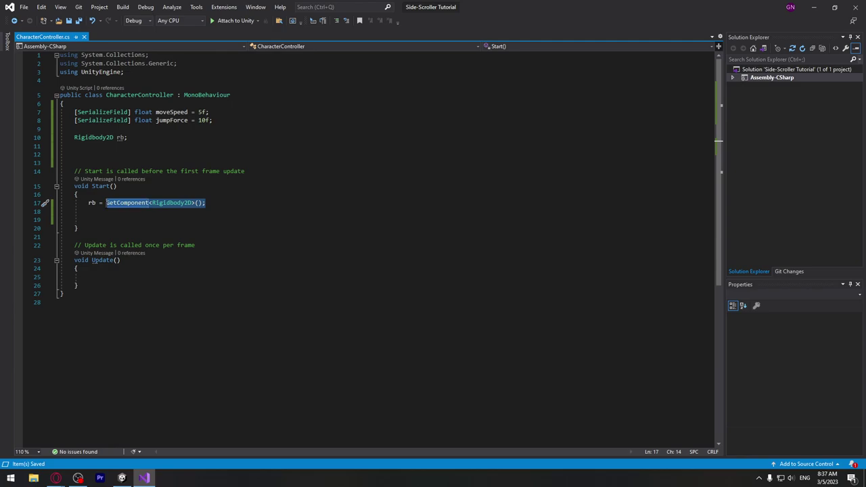
click(132, 137)
key(shift+Home)
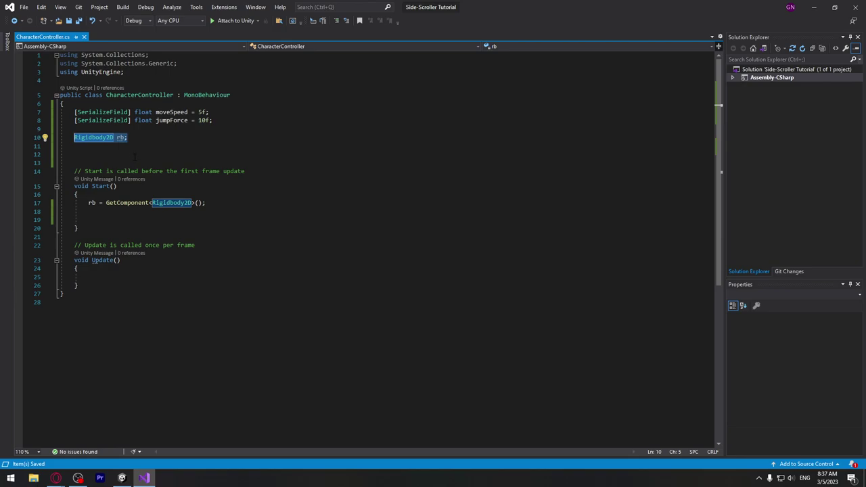
key(End)
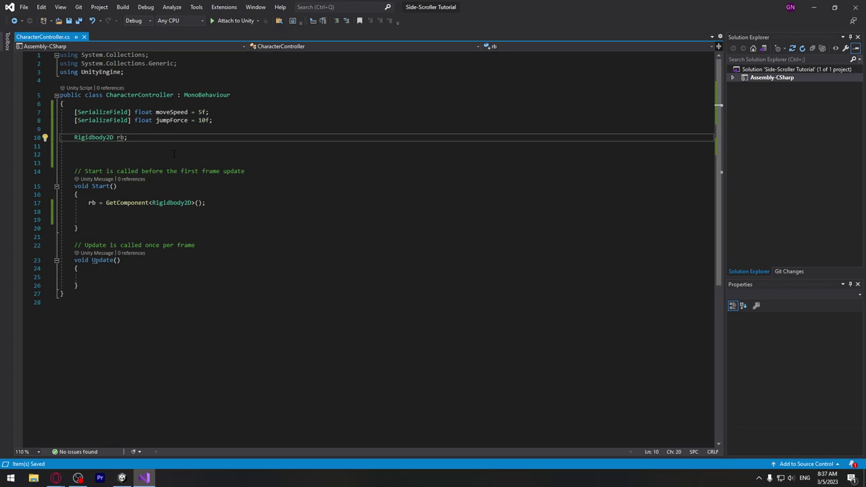
key(Return)
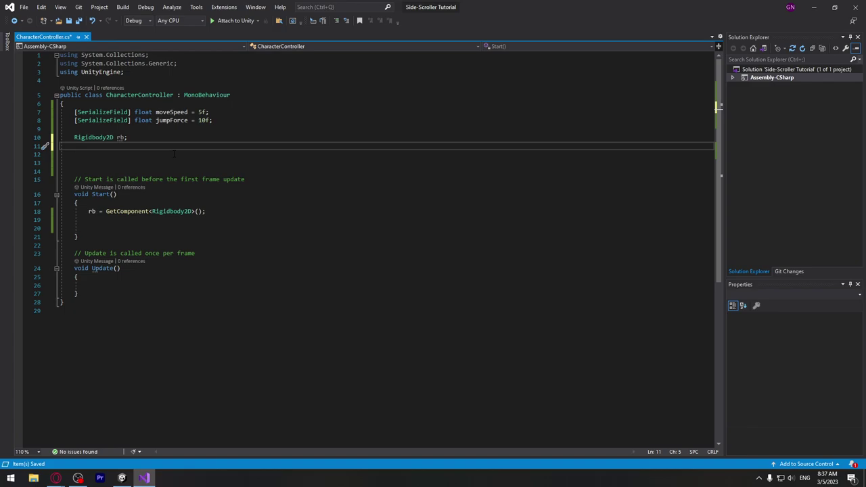
Type bool isGrounded; below the rb field and leave an empty line after it.
text(boo)
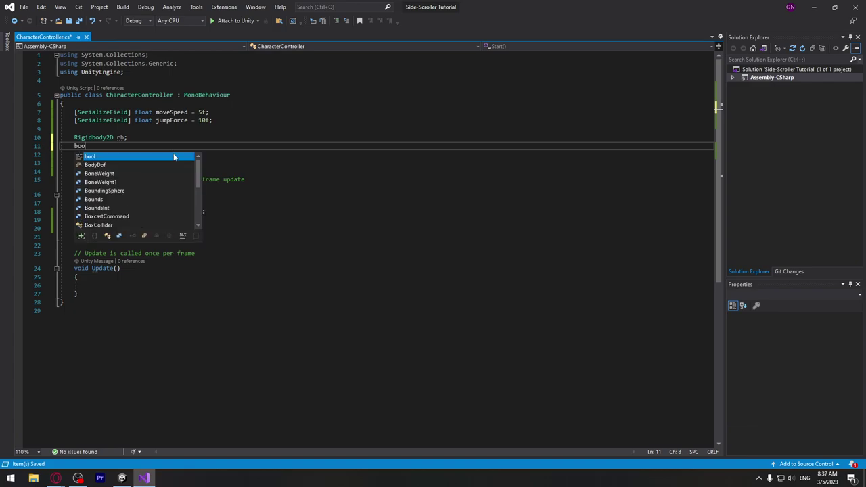
text(l is)
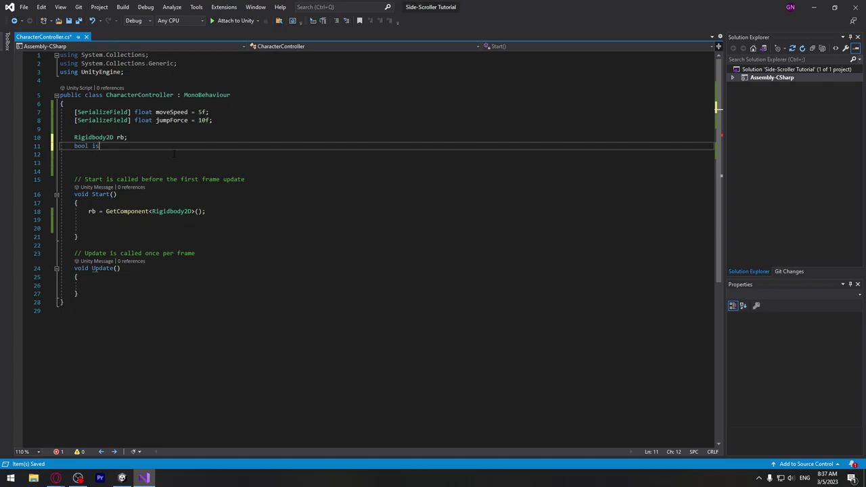
text(Grounded)
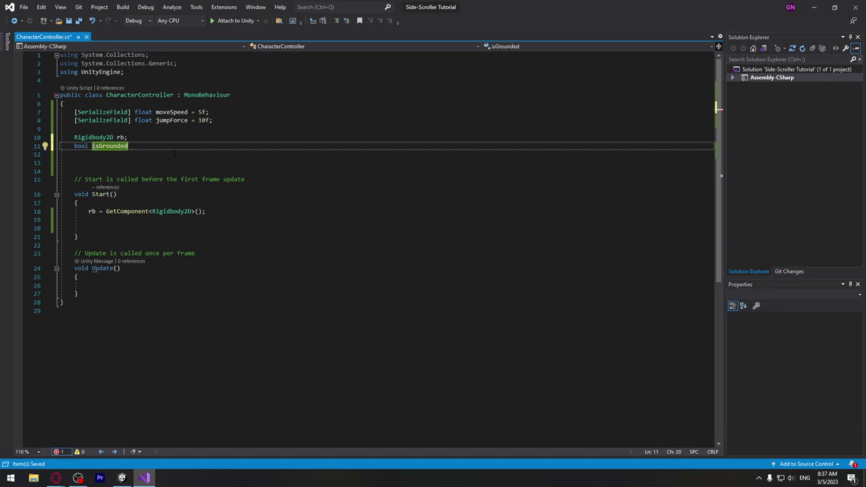
text(;)
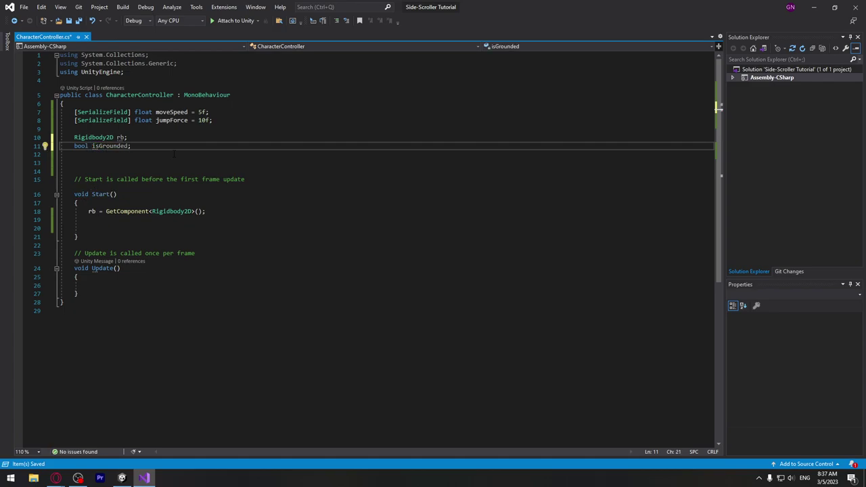
key(Return)
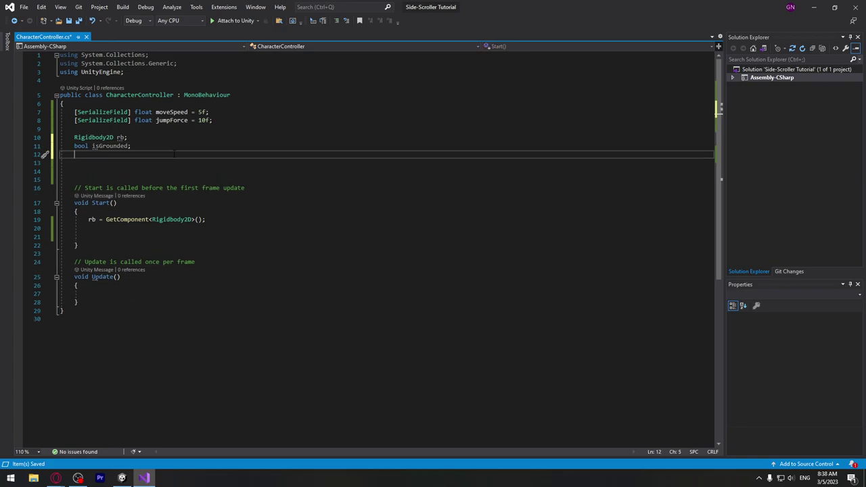
click(121, 477)
Check groundCheck in the Hierarchy, then type Transform on empty line 12 below isGrounded.
click(59, 84)
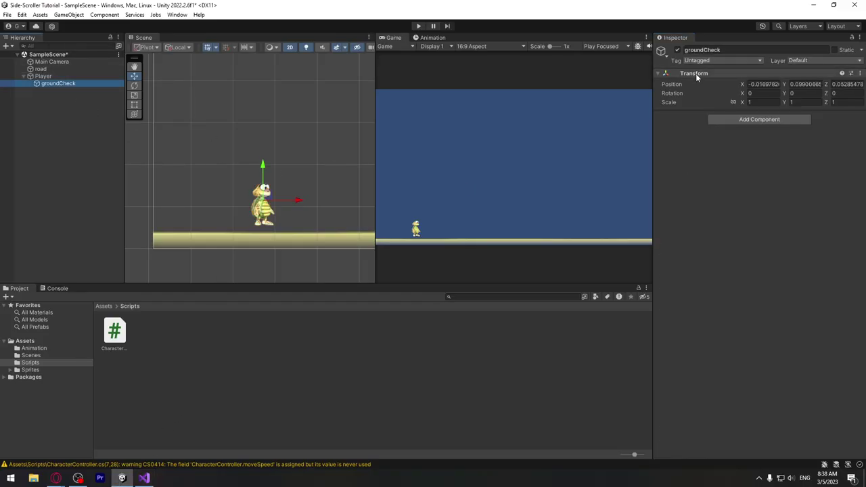
click(144, 477)
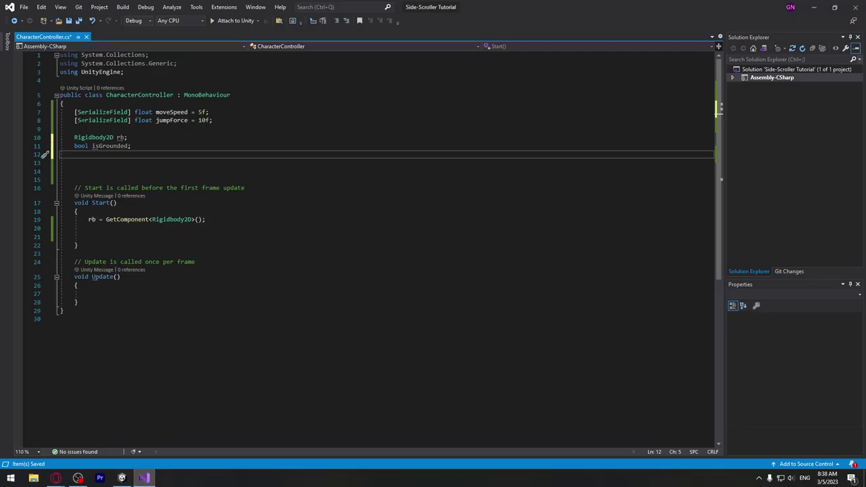
double_click(101, 120)
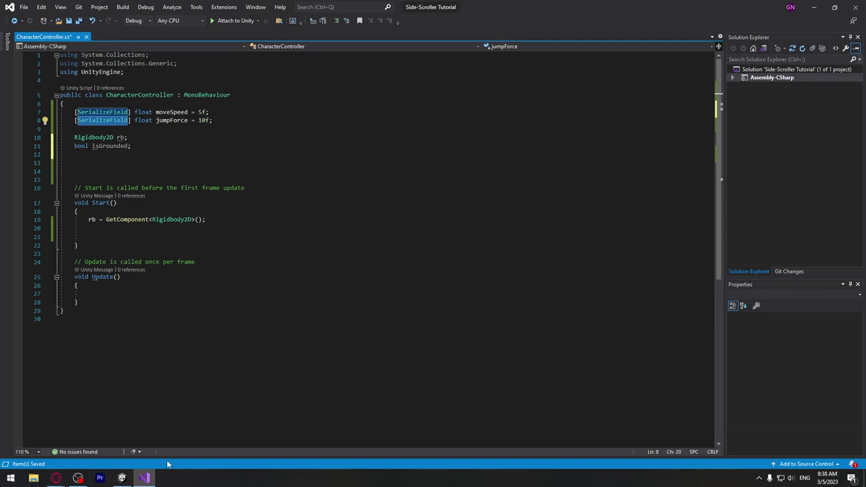
click(122, 477)
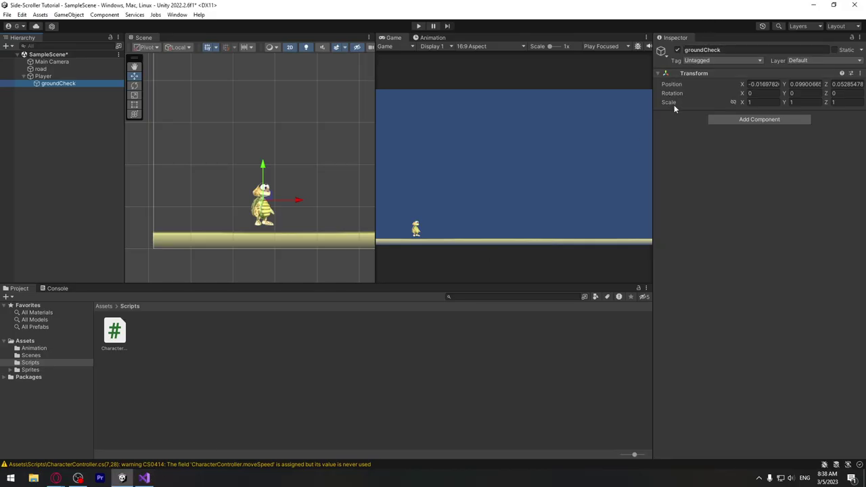
click(144, 477)
click(106, 155)
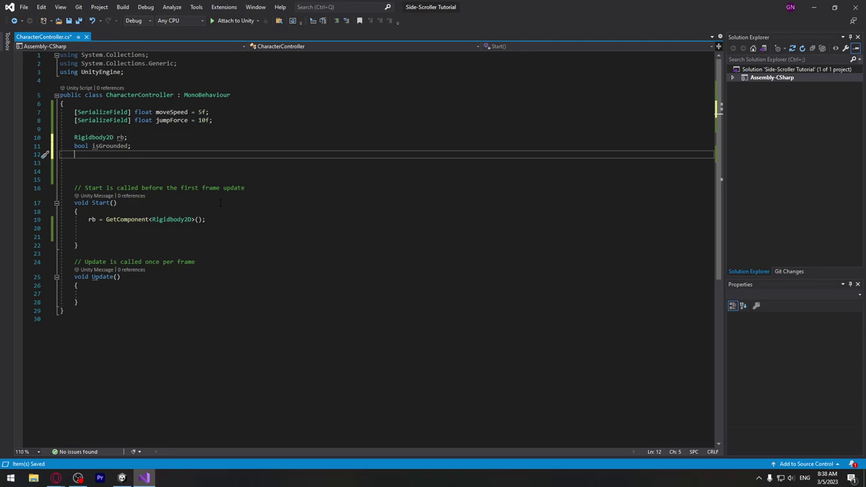
text(Transform)
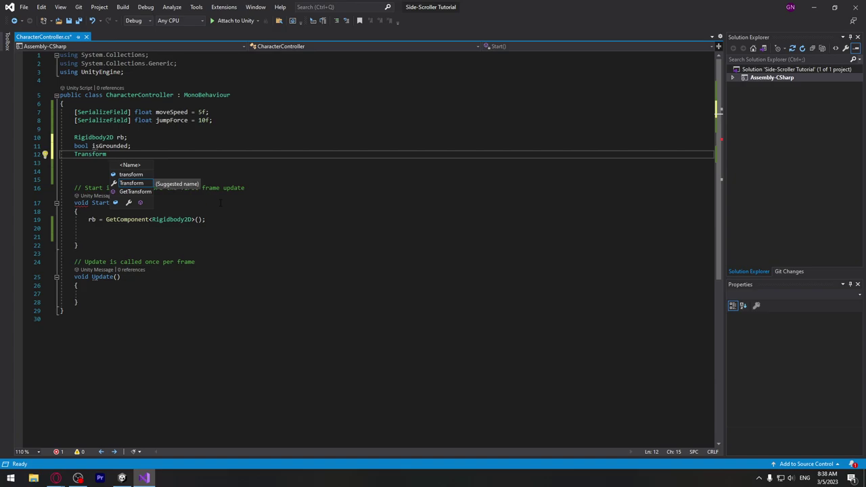
Complete the 'Transform groundCheck;' field declaration and save the script.
text(gro)
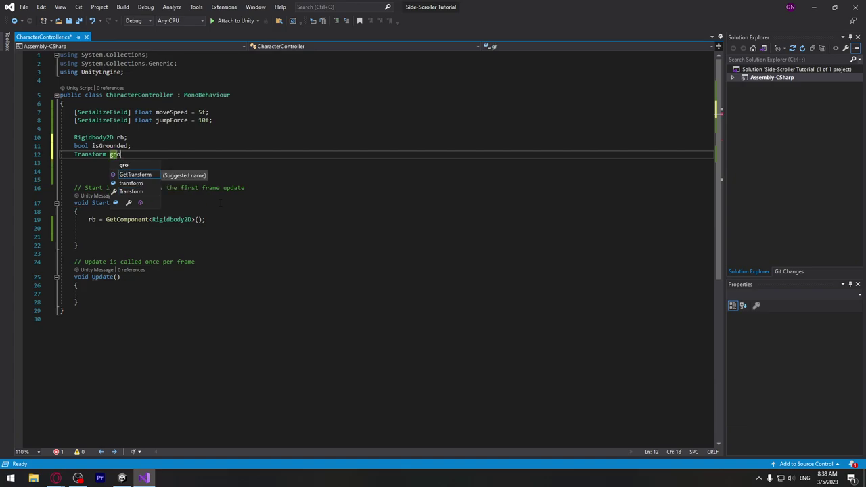
text(undCheck)
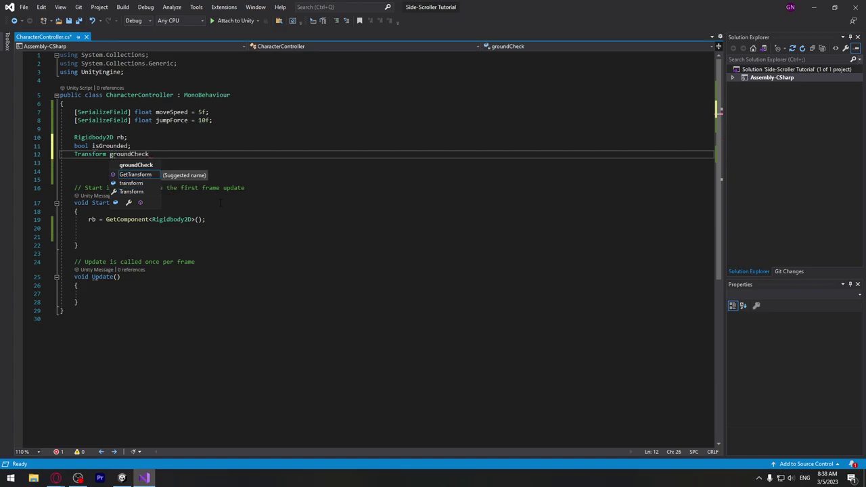
text(;)
key(ctrl+s)
drag(150, 154, 100, 154)
key(ctrl+c)
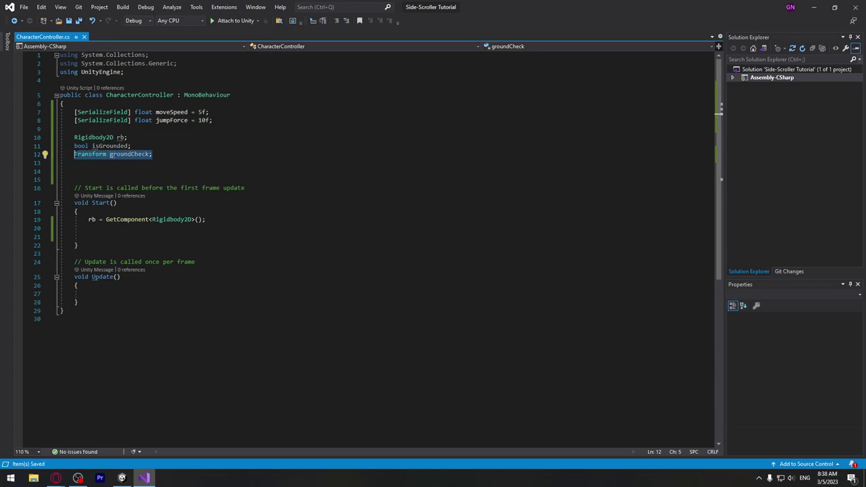
In Start, assign groundCheck = transform.Find("groundCheck") using the child object's exact name from Unity.
click(89, 236)
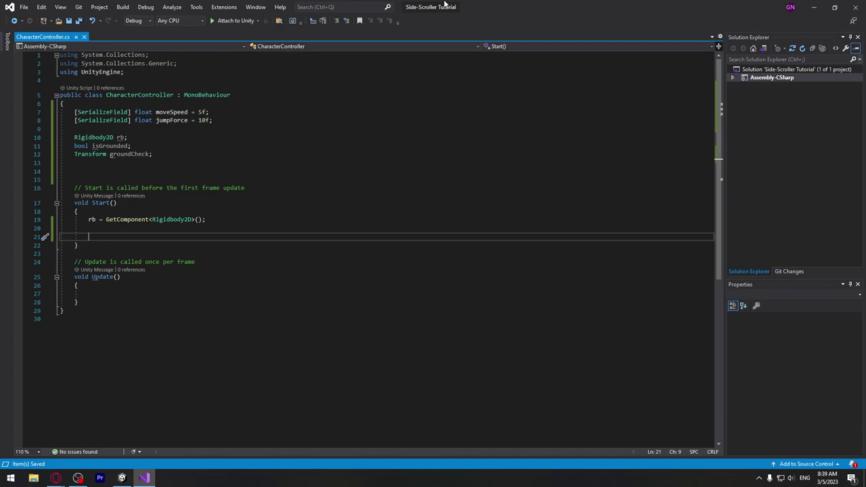
text(groundCheck =)
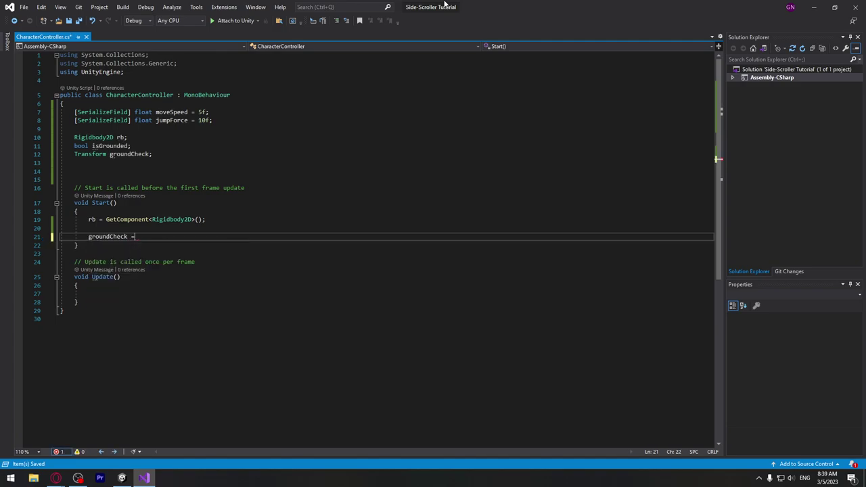
text( tr)
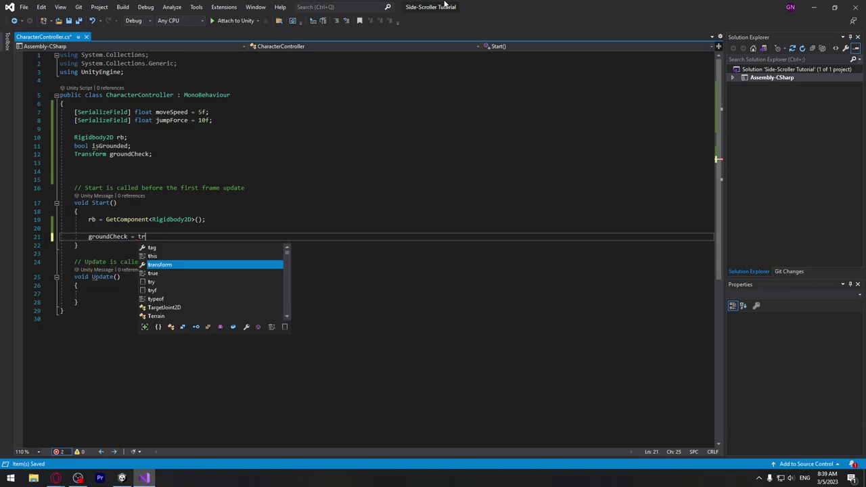
text(ansform.)
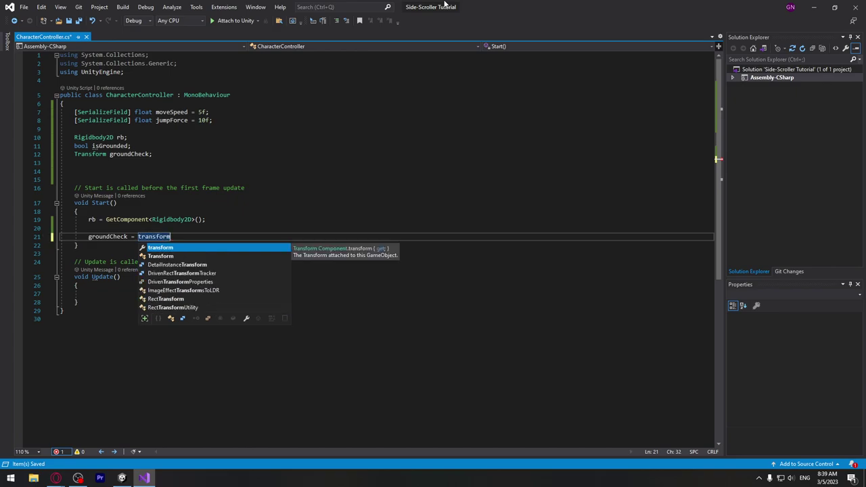
text(Find)
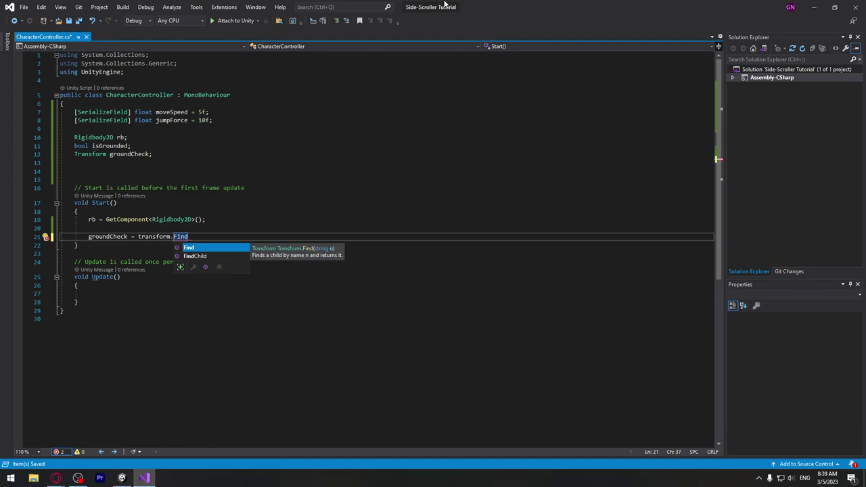
text(()
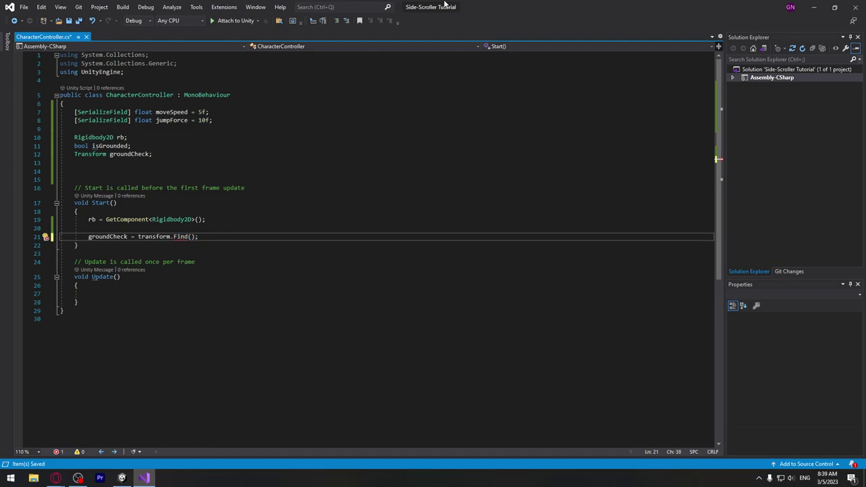
text(")
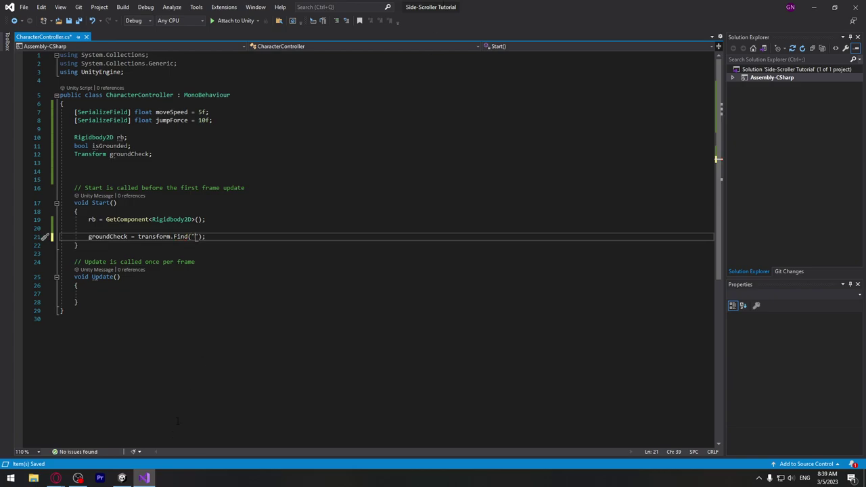
click(122, 478)
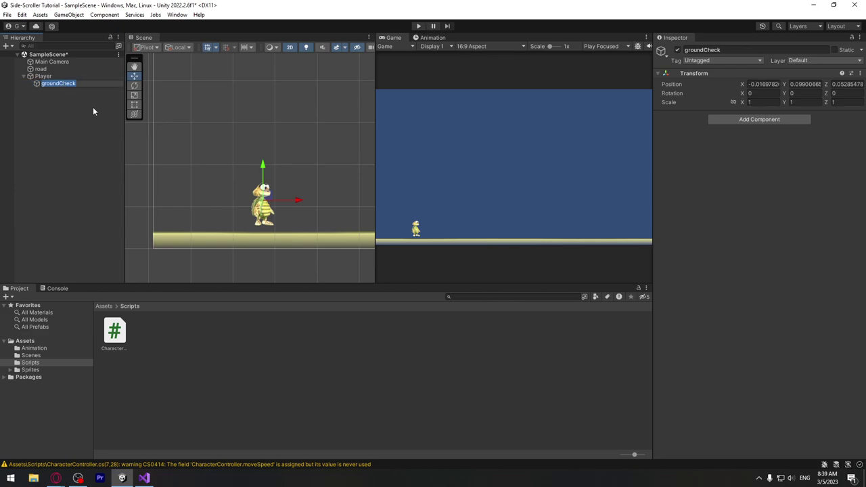
click(144, 477)
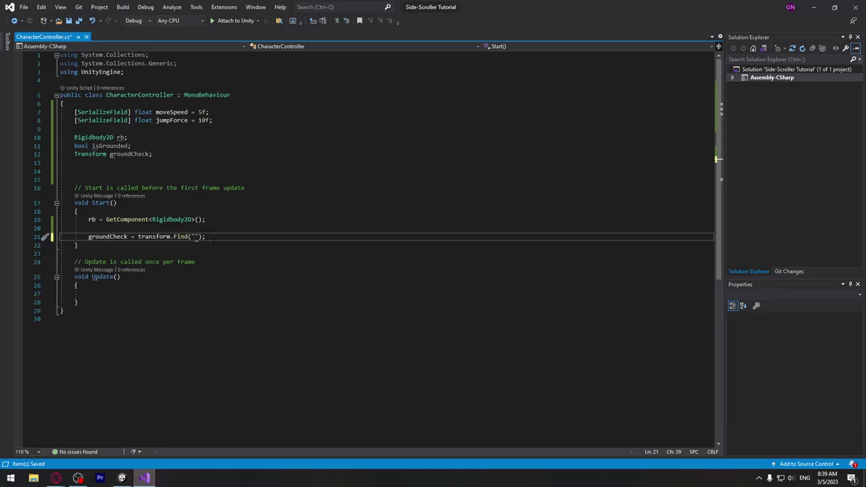
key(ctrl+v)
click(256, 238)
Review the groundCheck and Rigidbody2D rb declarations, then add a blank line inside Update.
drag(152, 154, 75, 154)
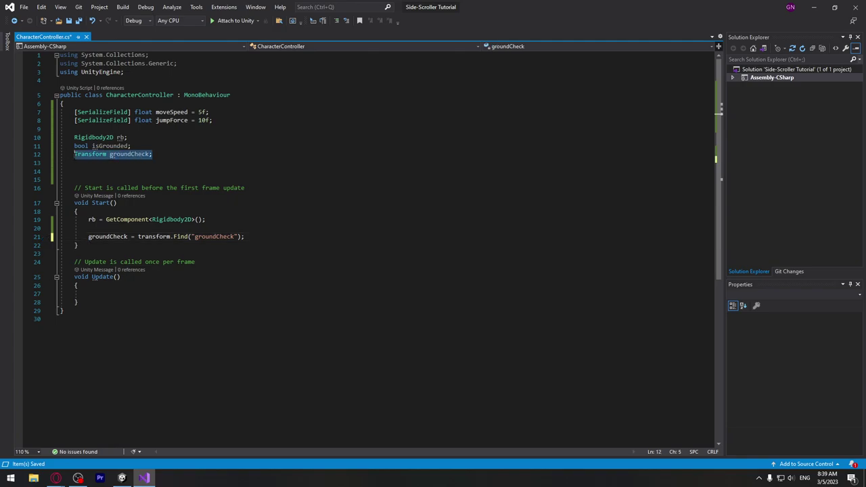
drag(128, 137, 99, 137)
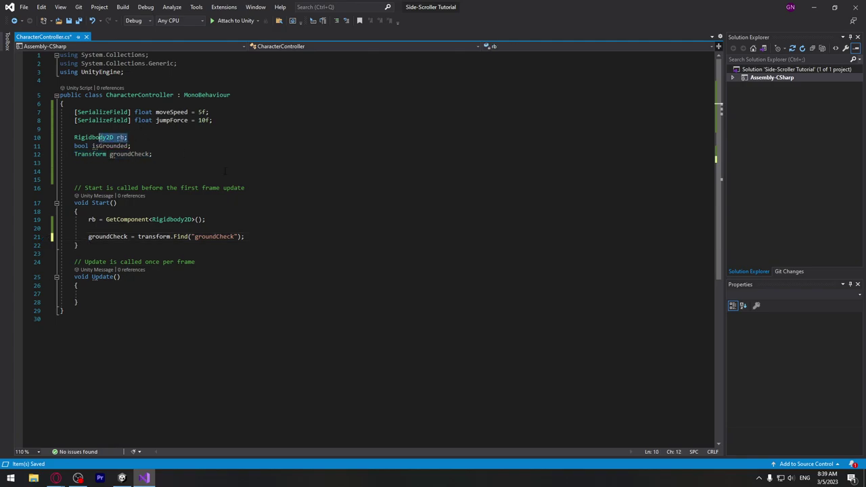
click(93, 289)
key(Return)
key(Return)
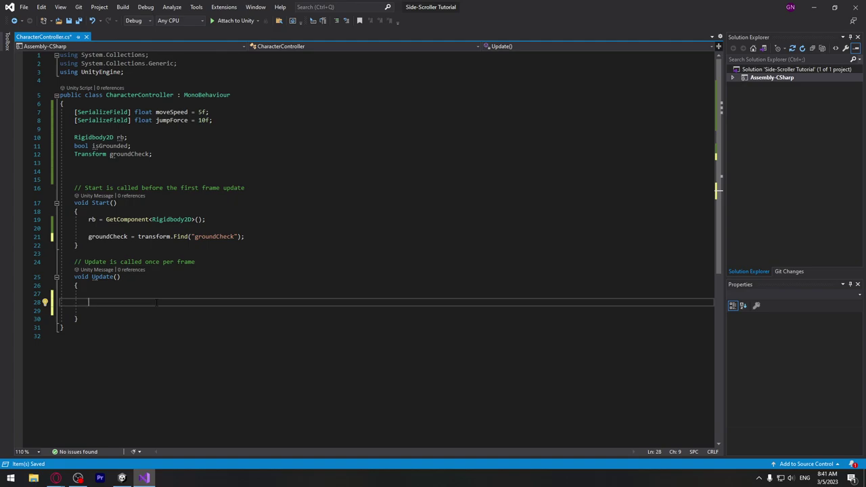
In Update, write float MoveInput = Input.GetAxisRaw("Horizontal"); then go back to Unity.
text(float Mov)
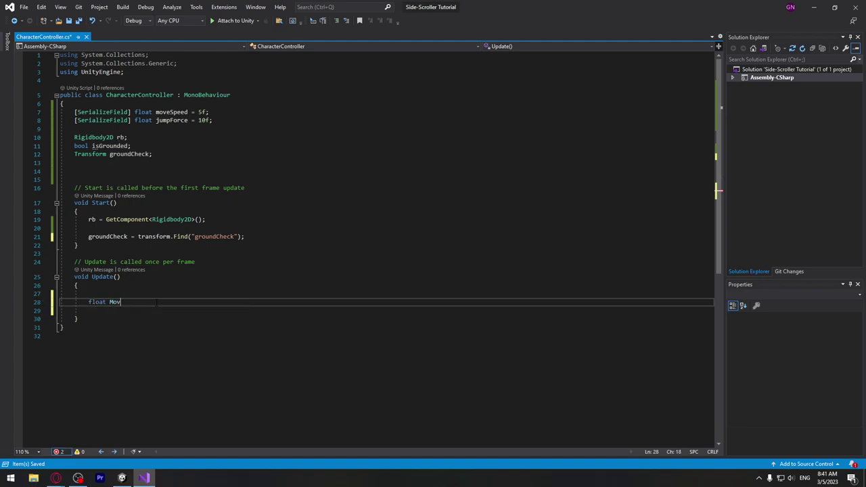
text(eInput )
text(= Inp)
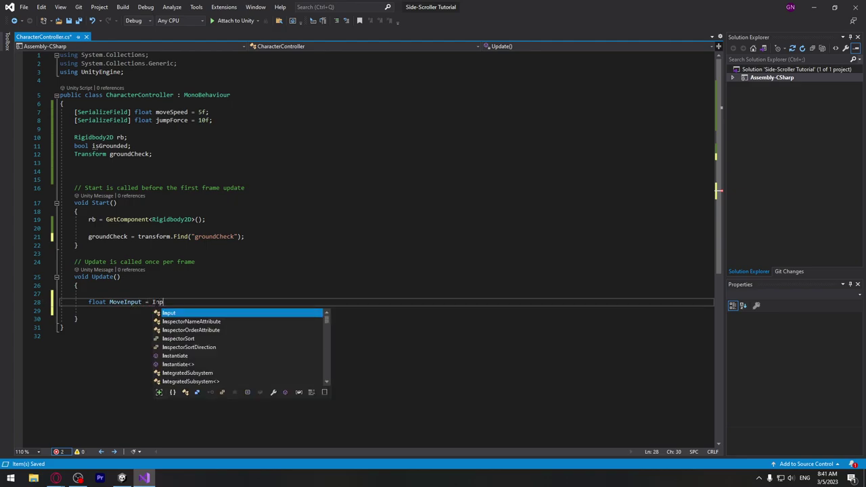
text(ut.)
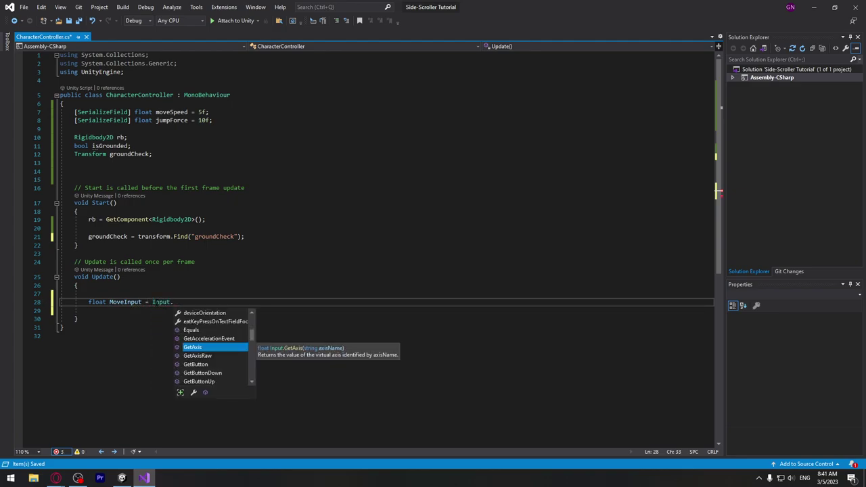
key(Down)
key(Tab)
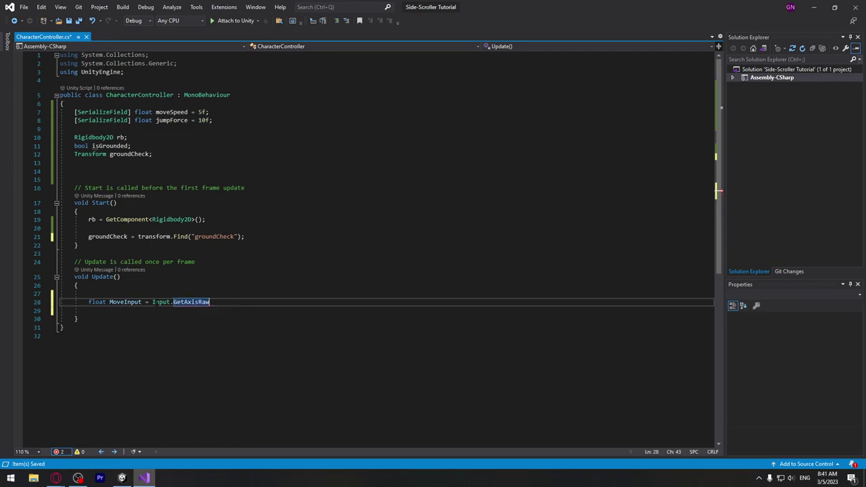
text(();)
key(Left)
key(Left)
text(")
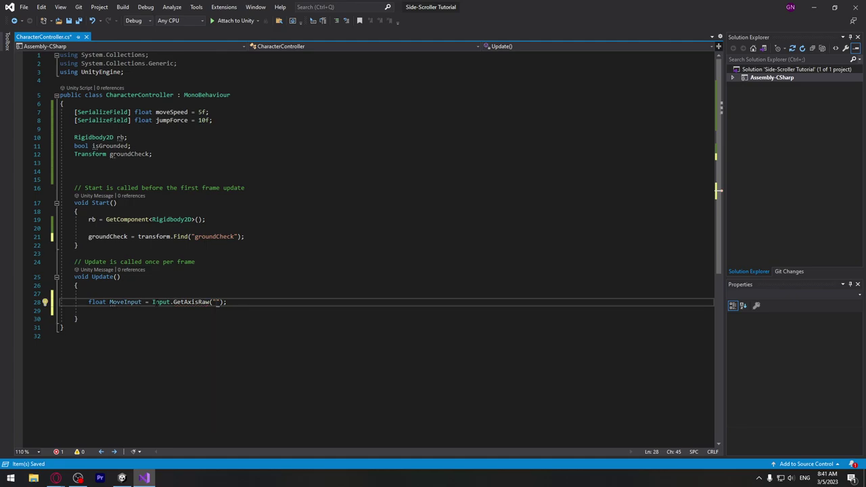
text(Horizontal)
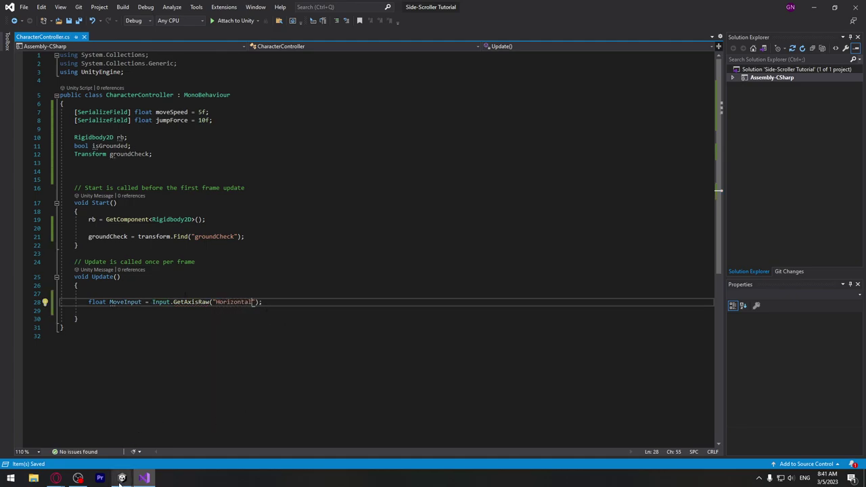
mouse_move(121, 477)
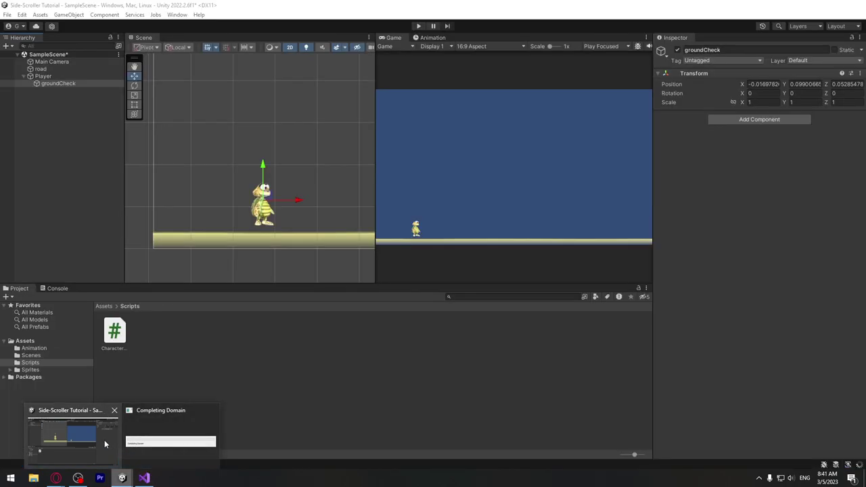
click(104, 441)
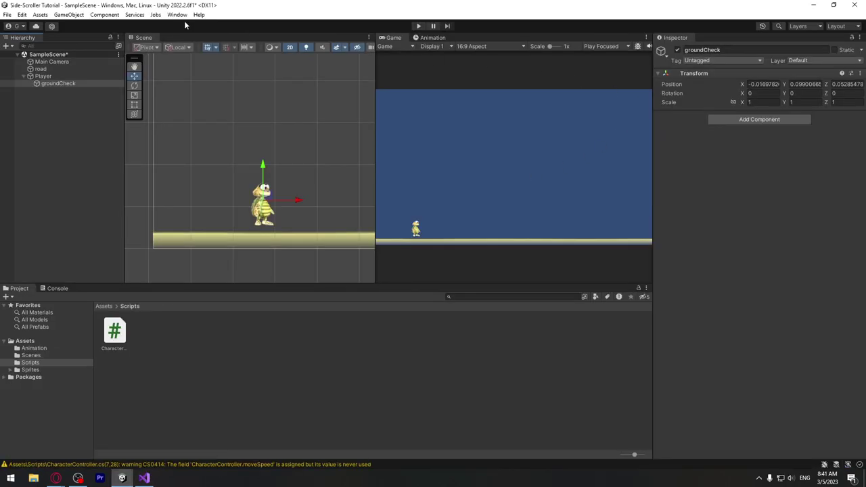
Open the Input Manager in Project Settings and expand the Horizontal axis.
click(8, 15)
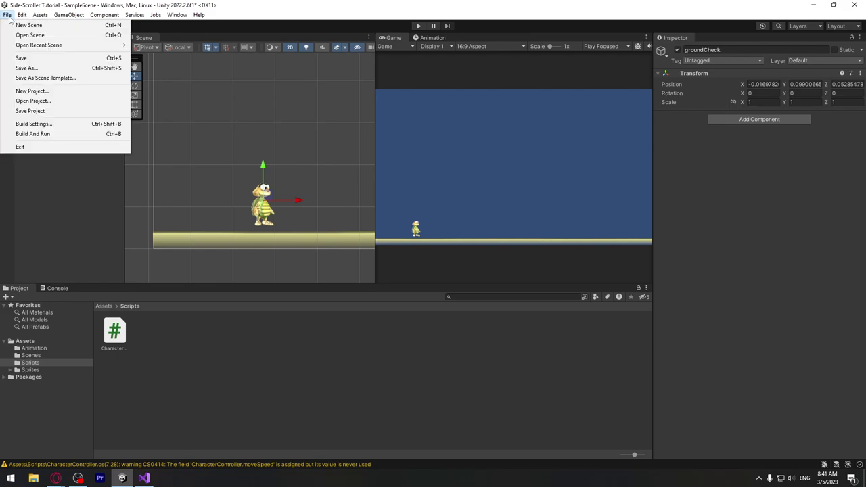
click(47, 122)
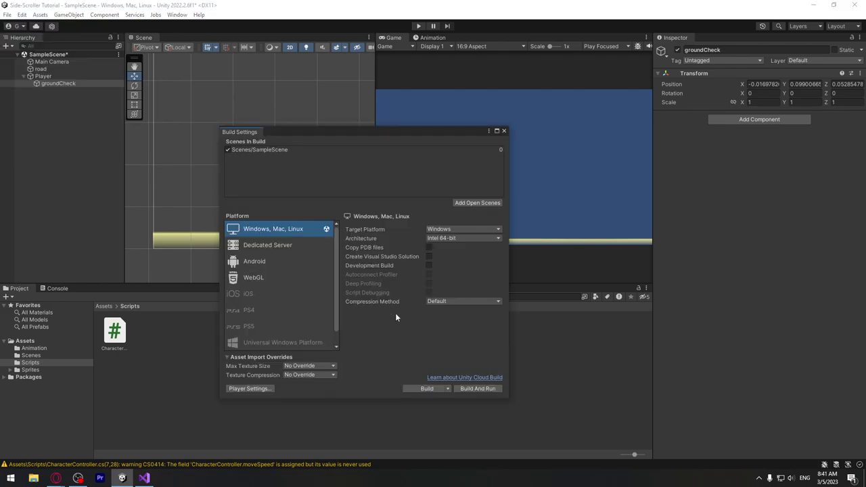
click(249, 389)
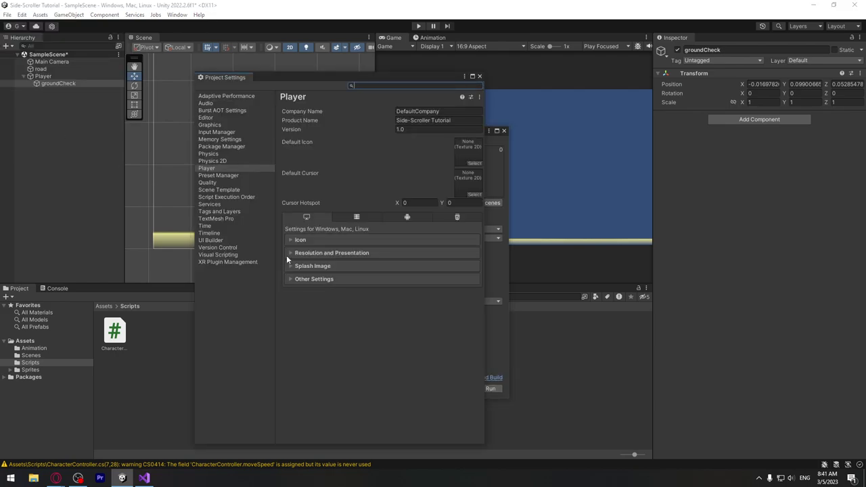
click(209, 153)
click(230, 133)
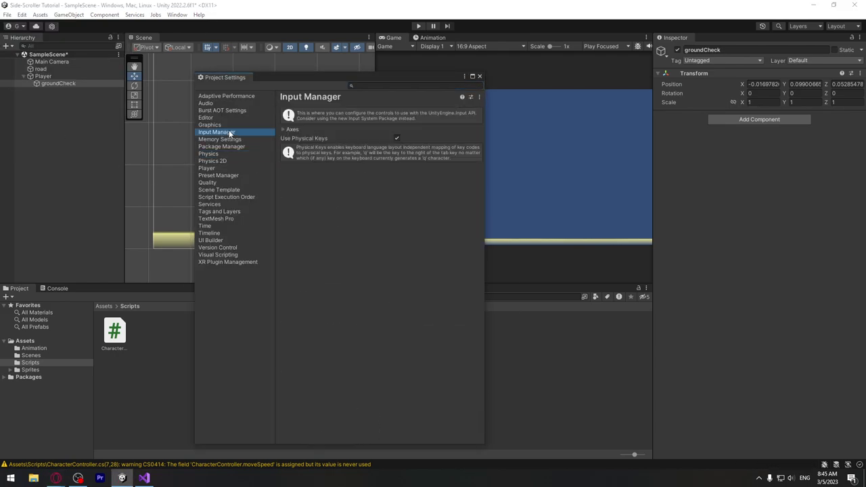
click(283, 129)
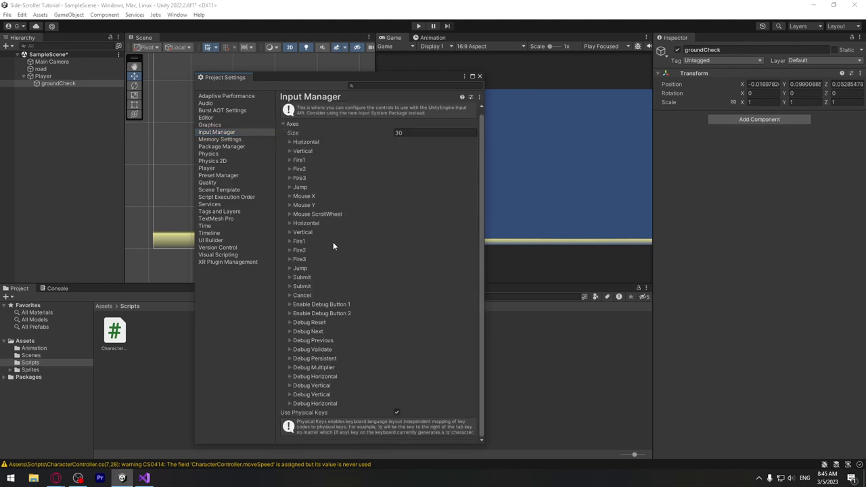
click(316, 142)
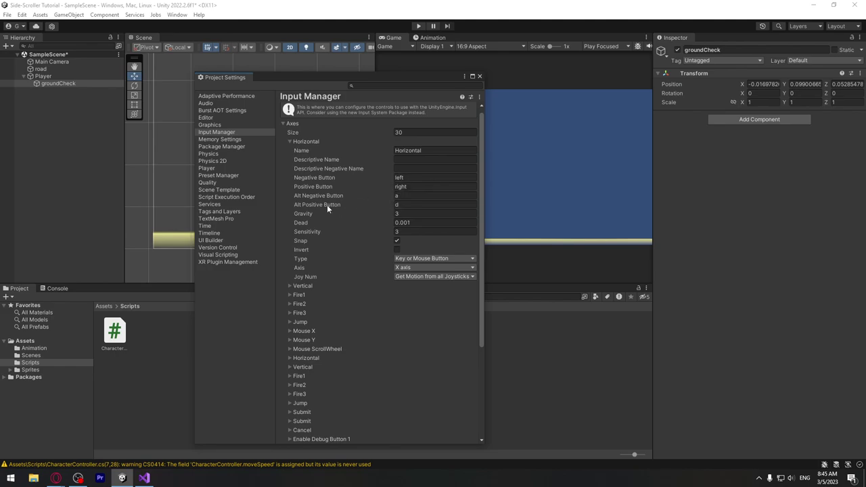
Inspect the Vertical and Fire1 axis definitions and their names.
click(289, 286)
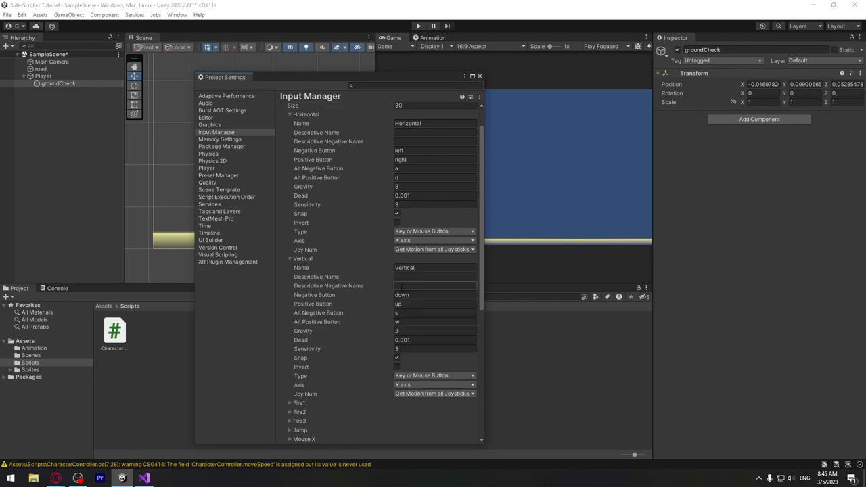
scroll(318, 250, down, 2)
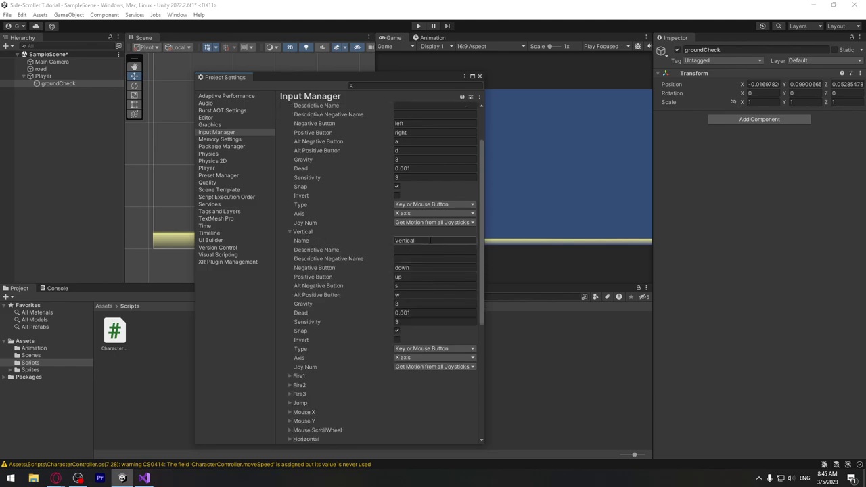
click(405, 240)
scroll(352, 324, down, 2)
scroll(345, 314, down, 4)
scroll(328, 300, down, 2)
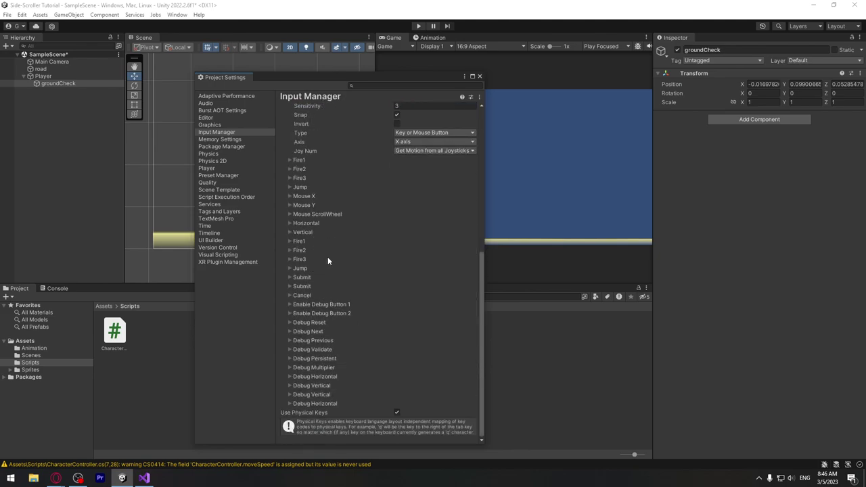
click(289, 159)
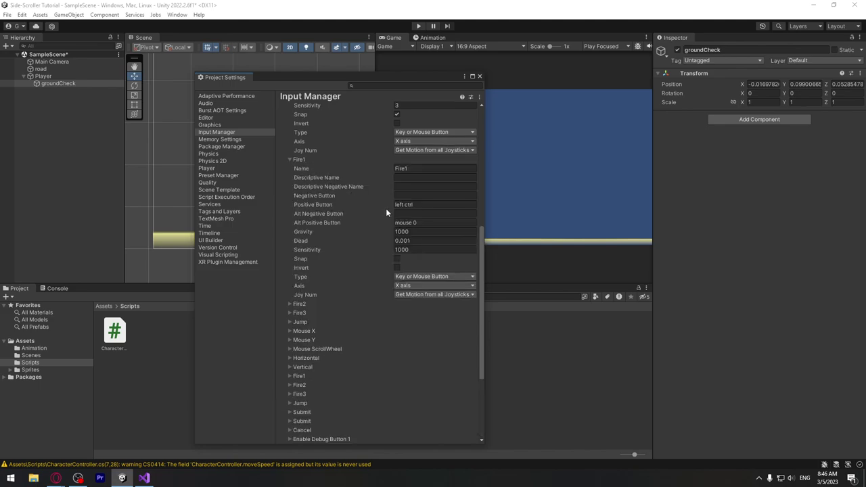
click(412, 168)
scroll(315, 149, up, 10)
Collapse the Horizontal axis and review the GetAxisRaw input statement on line 28.
click(142, 479)
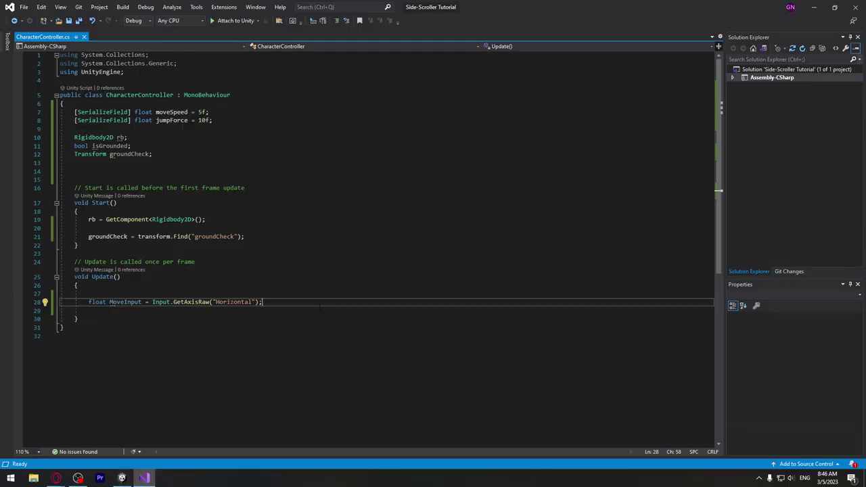
key(shift+Left)
key(shift+Left)
key(shift+Left)
key(shift+Left)
key(shift+Left)
key(shift+Left)
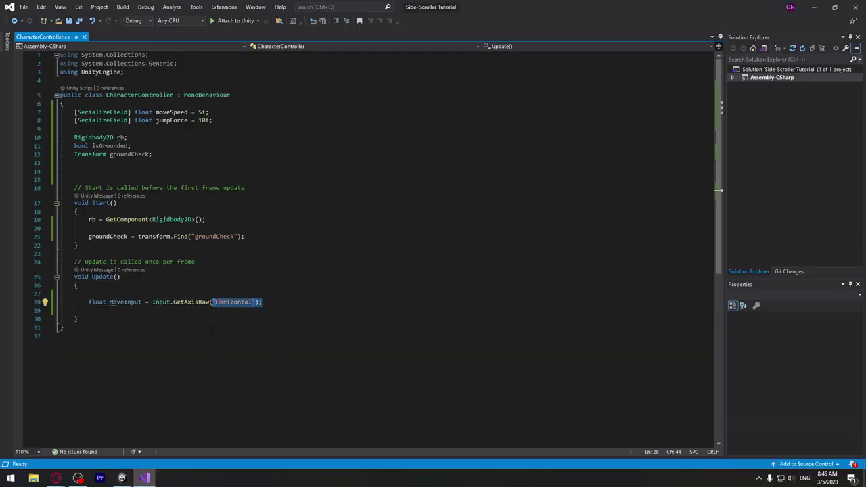
click(142, 479)
click(290, 147)
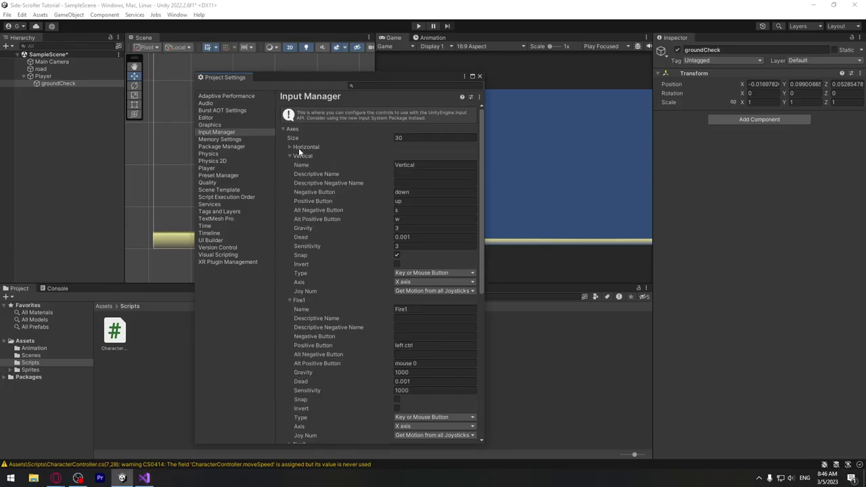
click(143, 478)
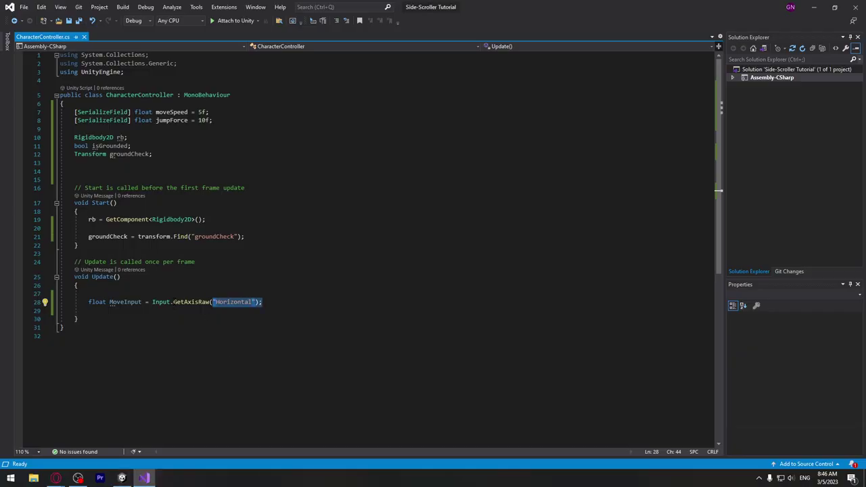
drag(173, 302, 263, 302)
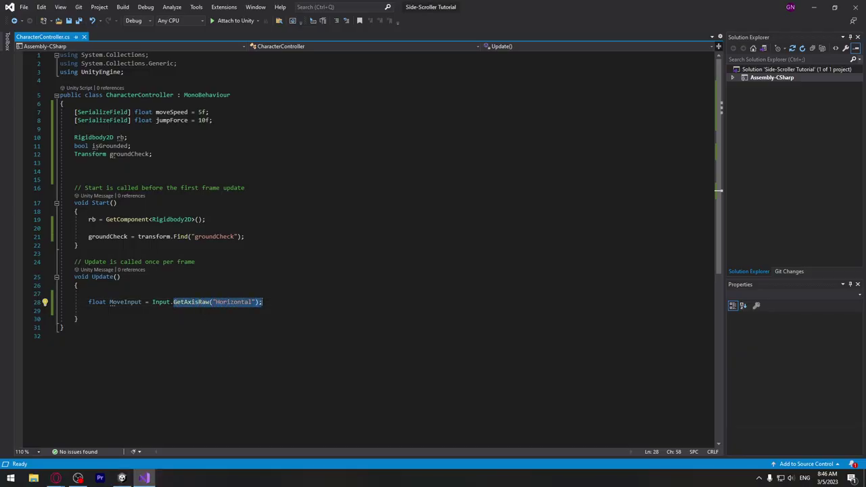
drag(152, 302, 173, 301)
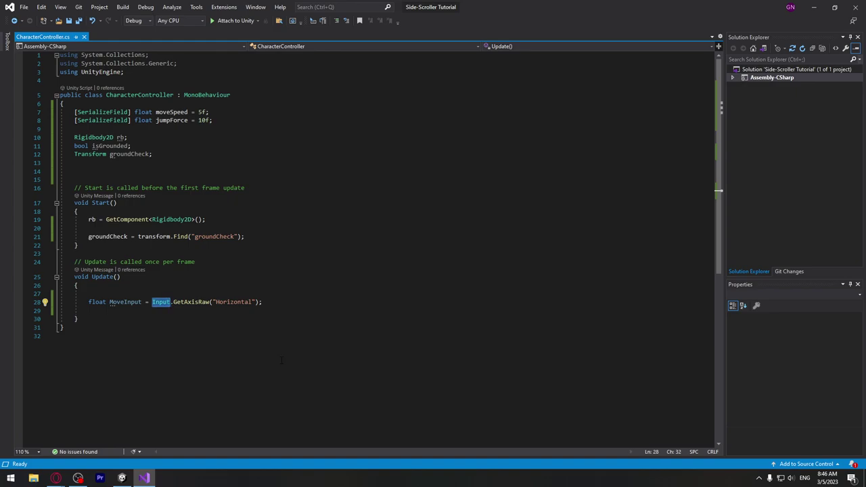
mouse_move(215, 302)
mouse_down()
mouse_move(271, 303)
mouse_move(88, 302)
mouse_up()
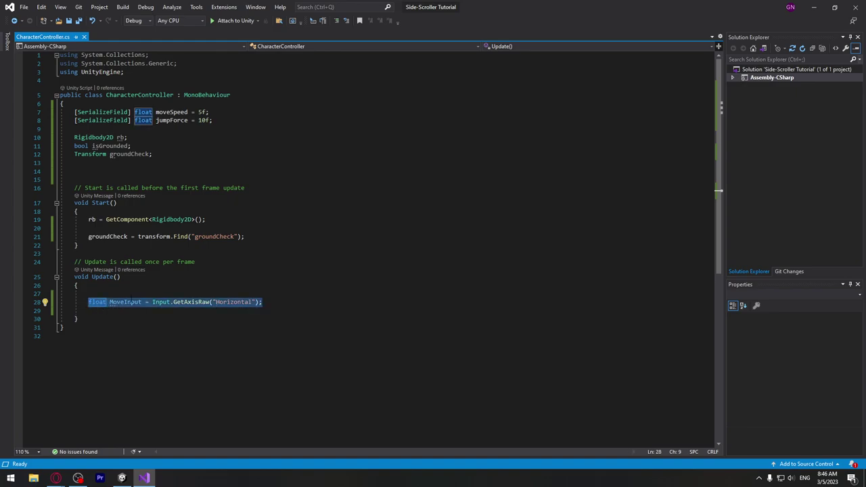
Add line 29 reading rb.velocity = new Vector2(); below the input statement.
click(319, 304)
key(Return)
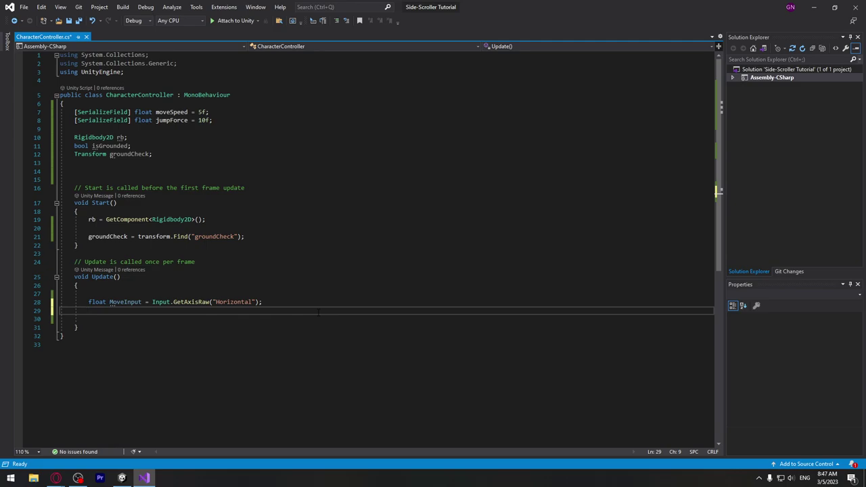
text(rb)
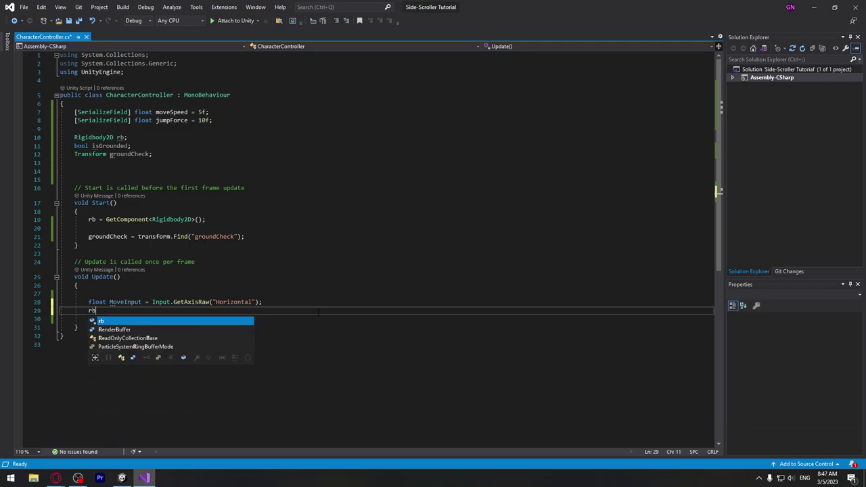
text(.)
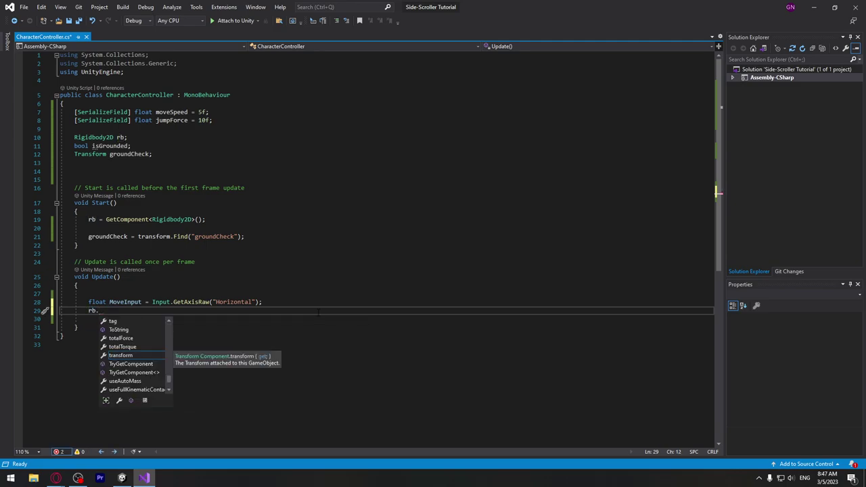
text(vel)
key(Tab)
text(= )
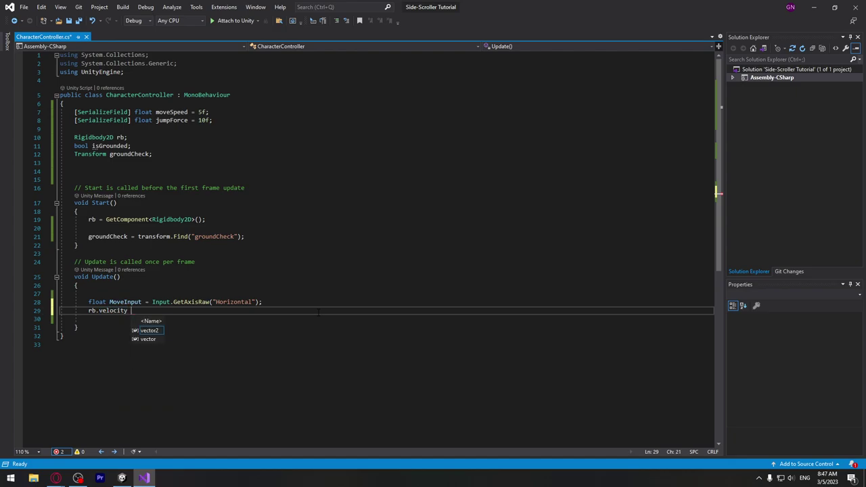
text(new)
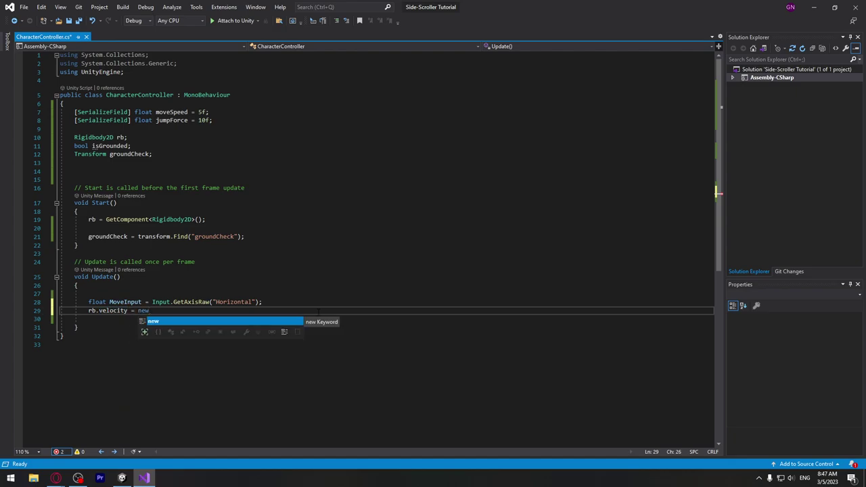
text( vect)
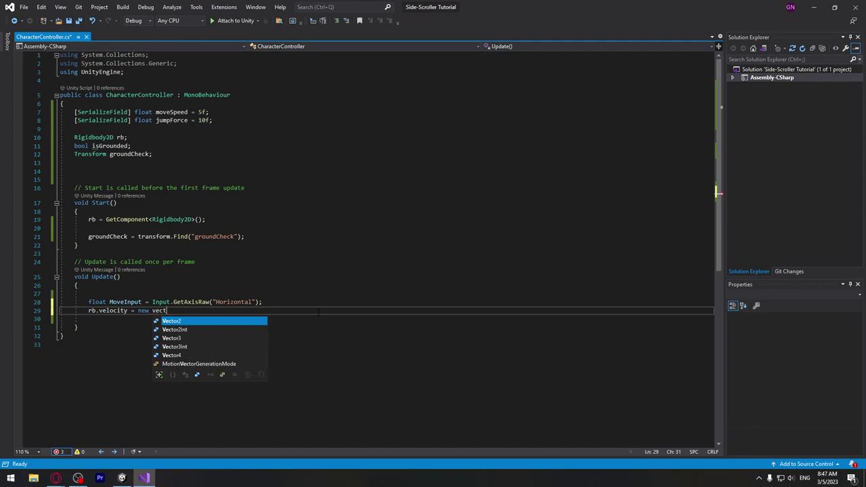
text(or2)
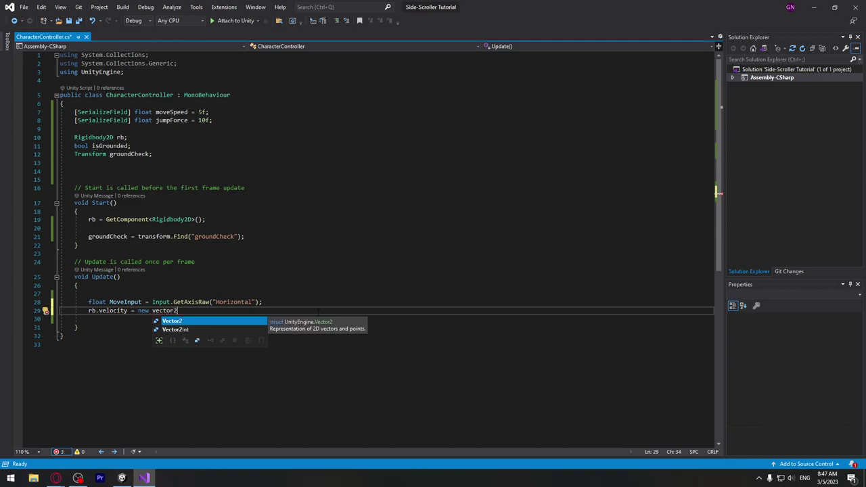
text(())
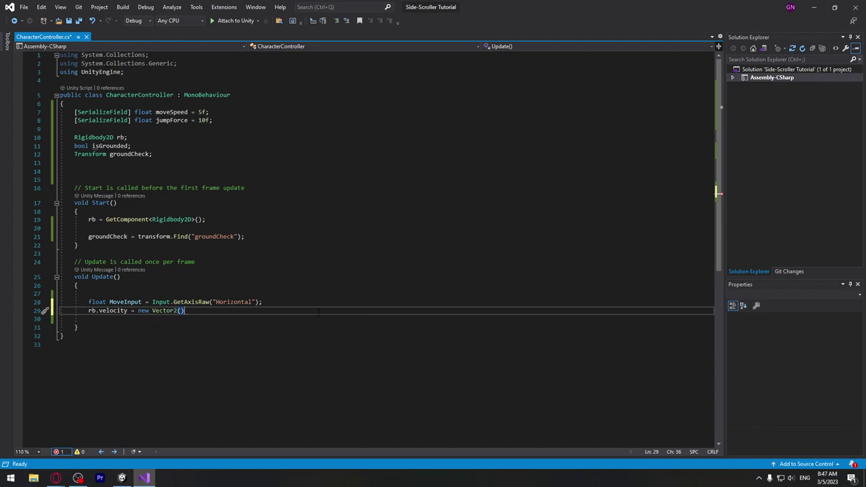
text(;)
click(92, 310)
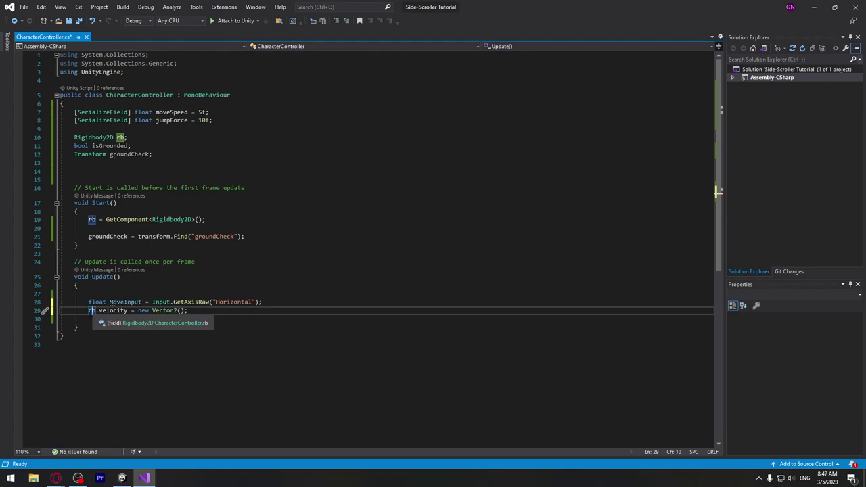
double_click(92, 310)
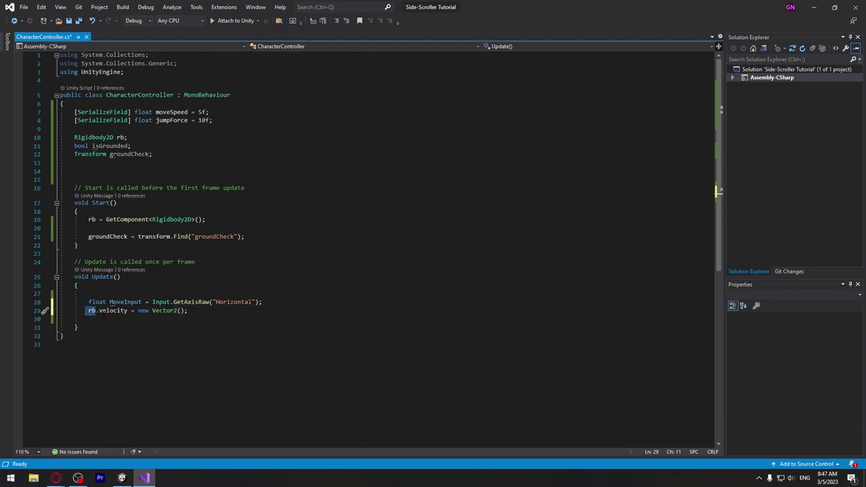
drag(99, 311, 186, 311)
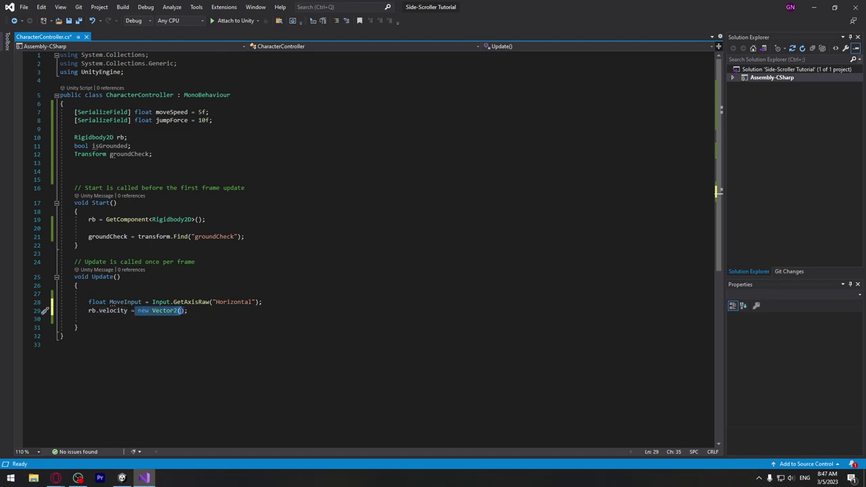
Make the Vector2's x argument MoveInput * moveSpeed.
click(180, 310)
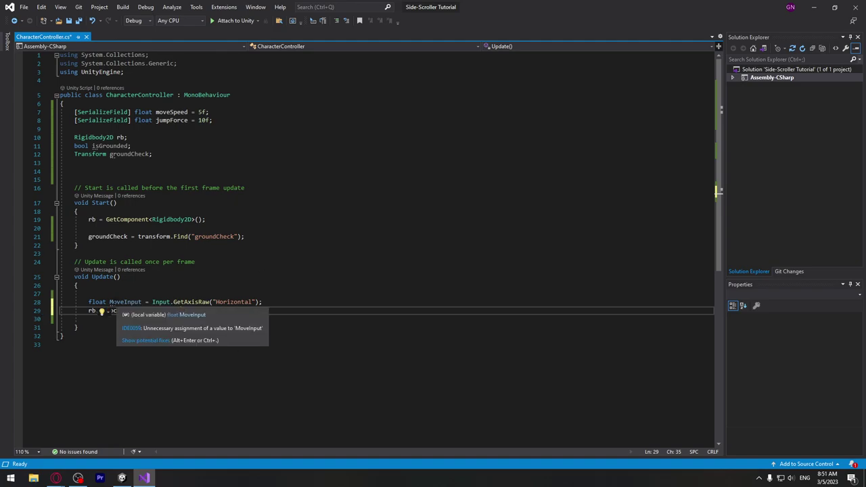
double_click(127, 302)
key(ctrl+c)
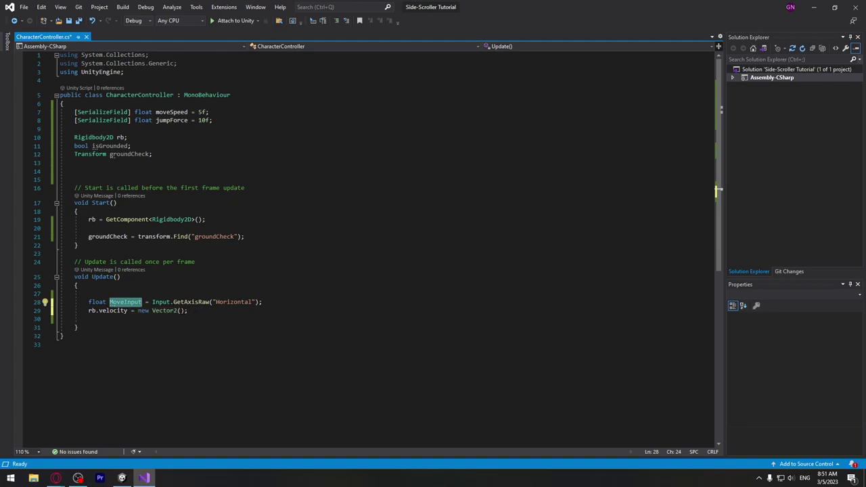
click(180, 310)
key(ctrl+v)
text(*)
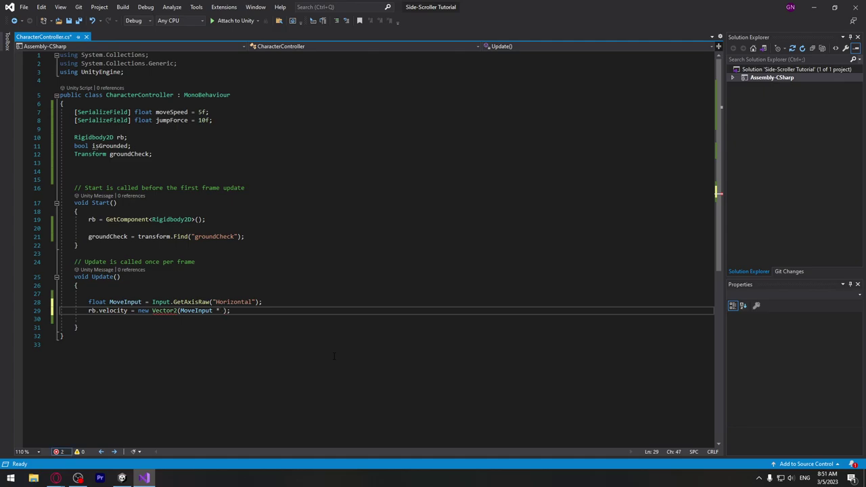
double_click(171, 113)
key(ctrl+c)
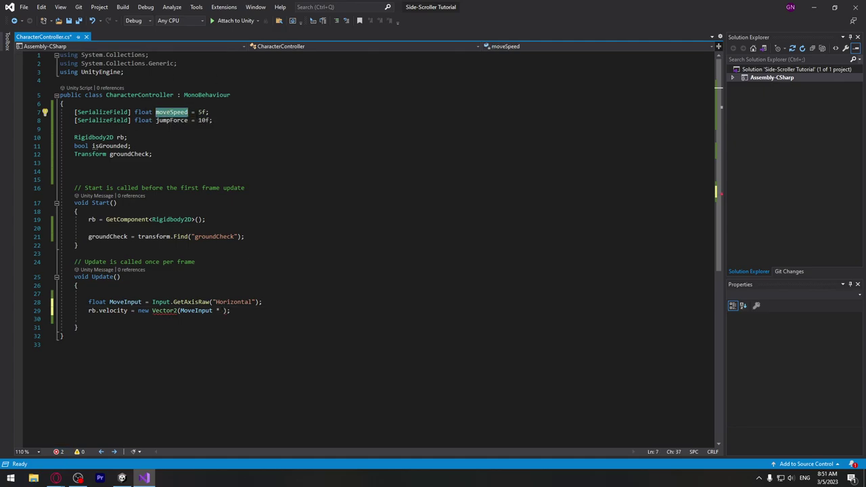
click(223, 311)
key(ctrl+v)
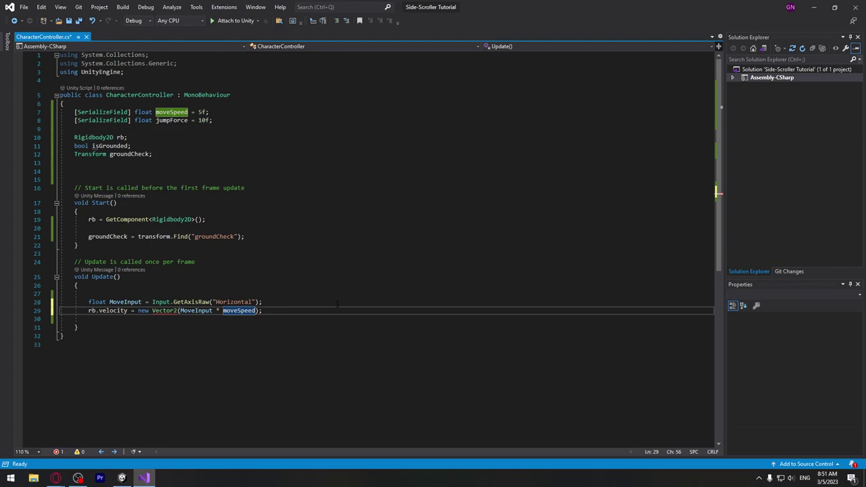
text(,)
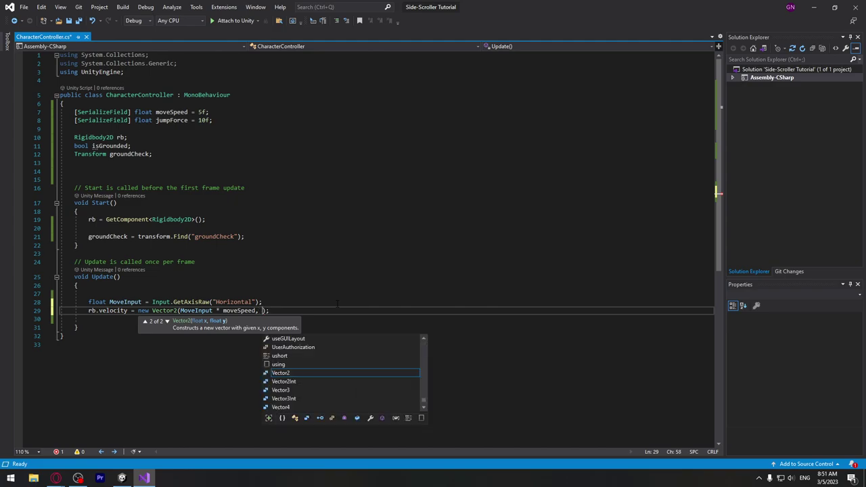
Use rb.velocity.y as the y argument, save, and review moveSpeed's 5f value.
text(rb)
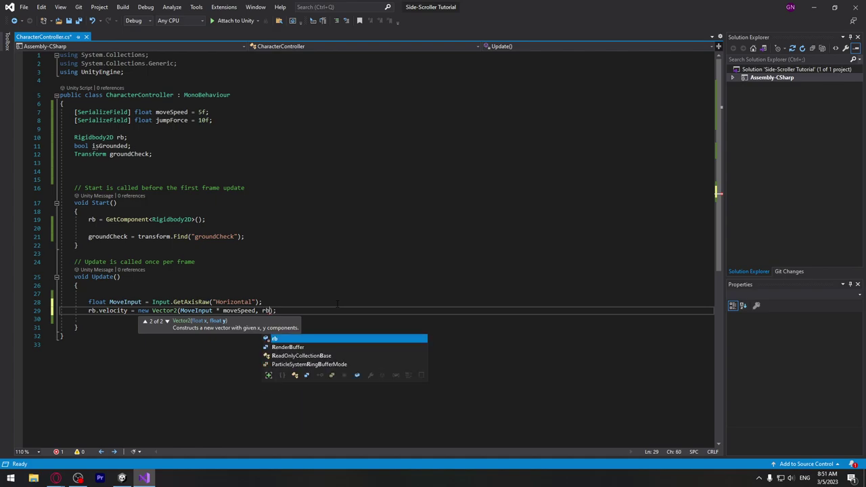
text(.ve)
key(Tab)
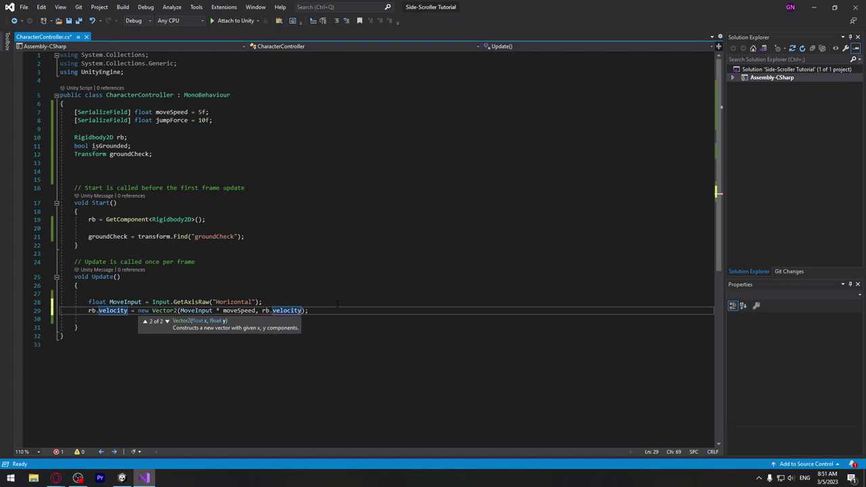
text(.y);)
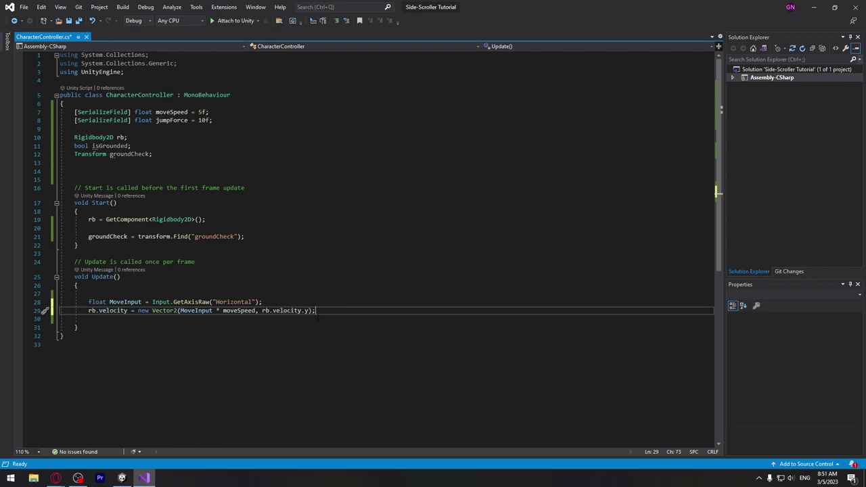
key(ctrl+s)
drag(262, 310, 310, 309)
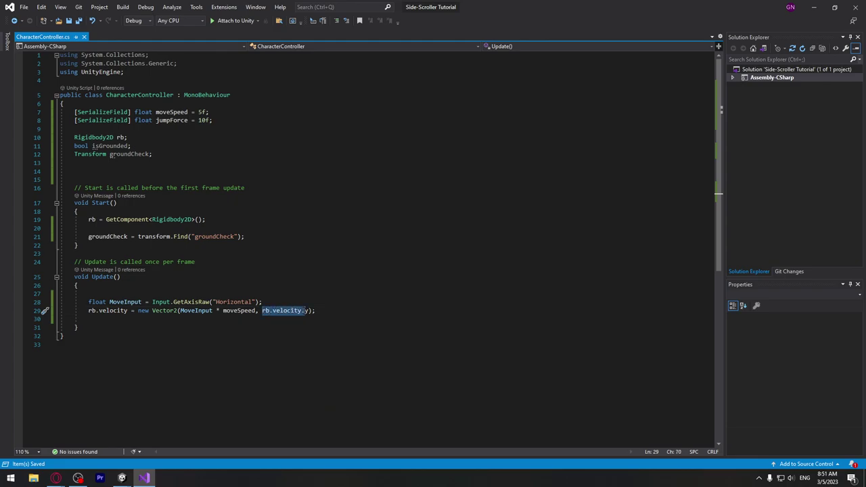
click(315, 310)
drag(180, 311, 256, 310)
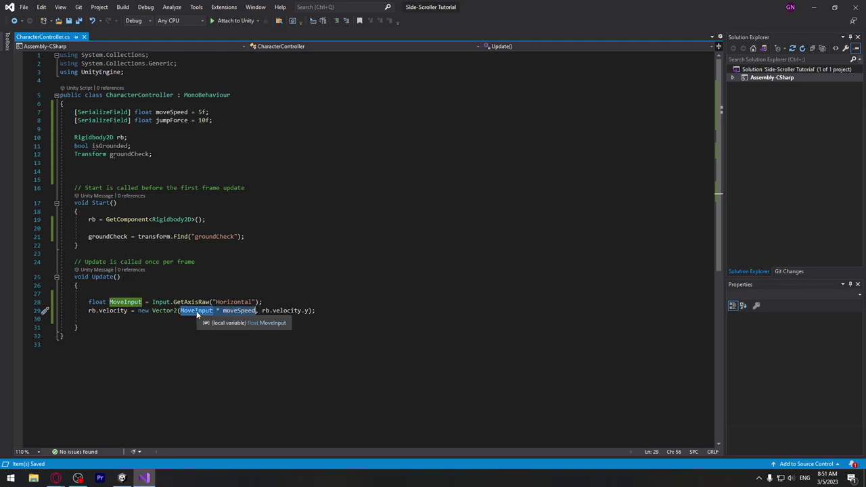
double_click(238, 310)
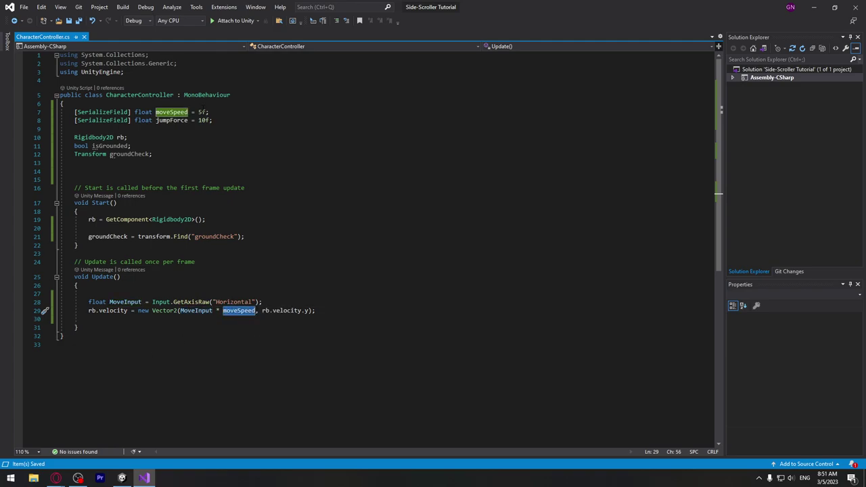
double_click(201, 112)
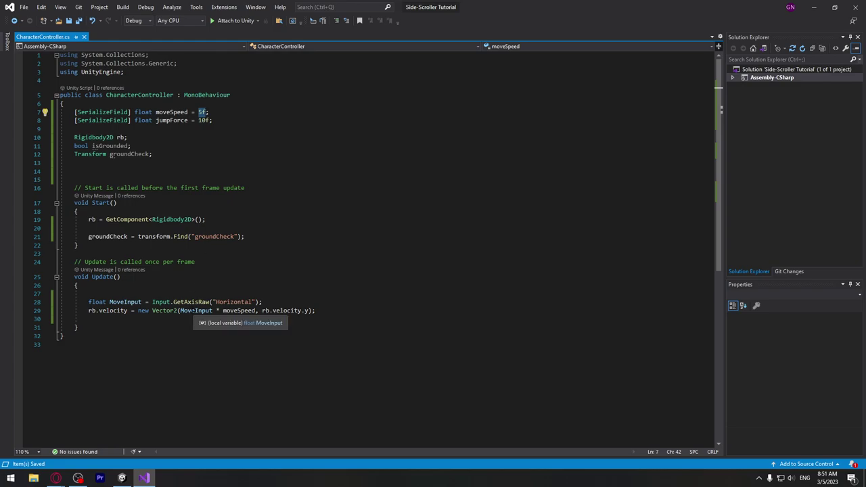
double_click(196, 310)
double_click(238, 310)
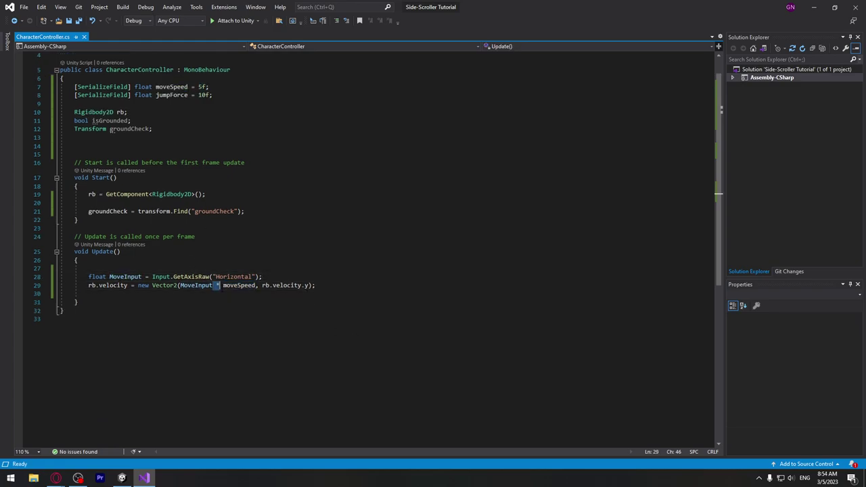
Try plain MoveInput, undo to restore MoveInput * moveSpeed, save, and return to Unity.
drag(180, 285, 255, 284)
text(MoveInput)
drag(88, 285, 170, 285)
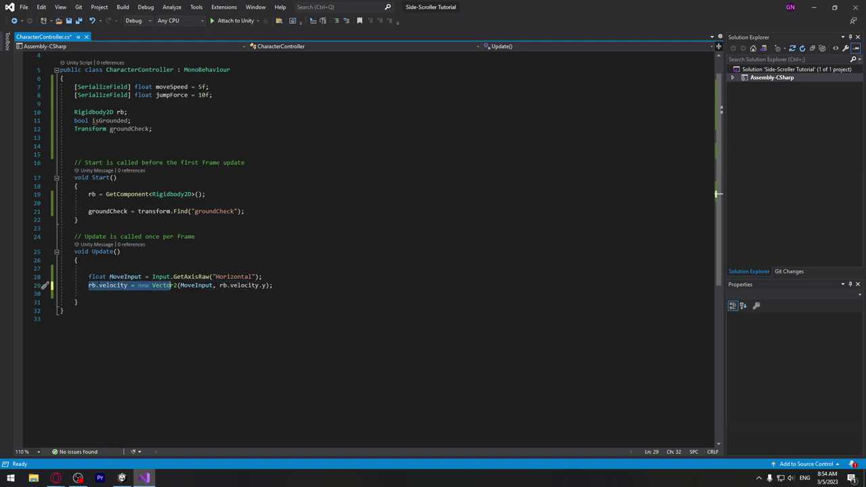
drag(88, 276, 238, 276)
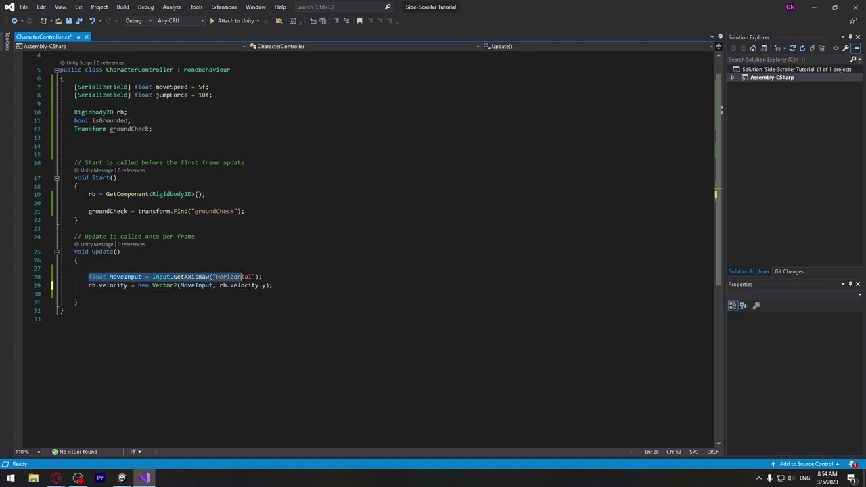
click(214, 285)
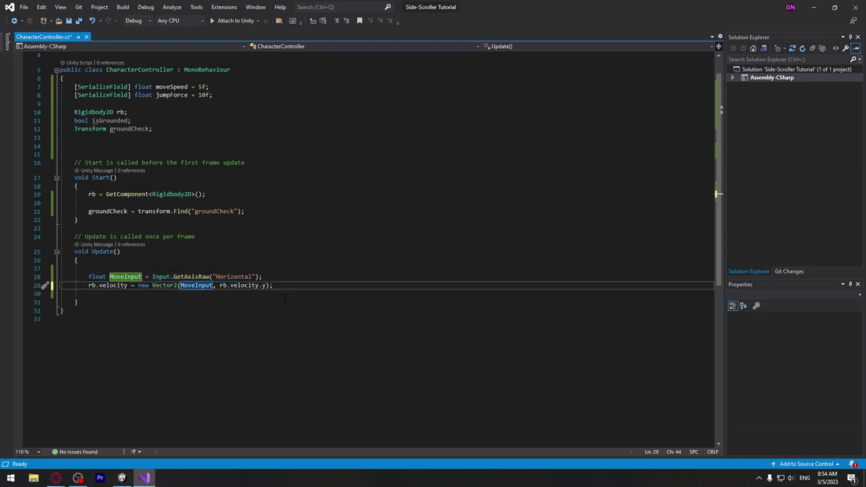
text(* moveSpeed)
key(ctrl+z)
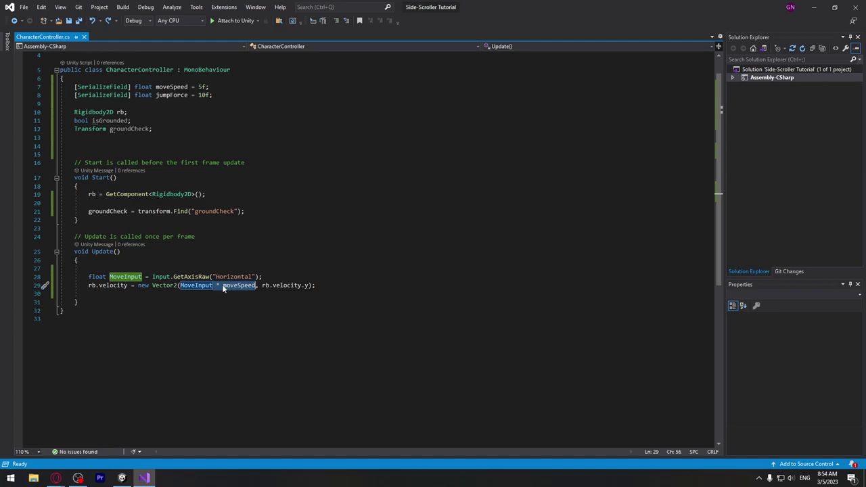
click(325, 284)
key(ctrl+s)
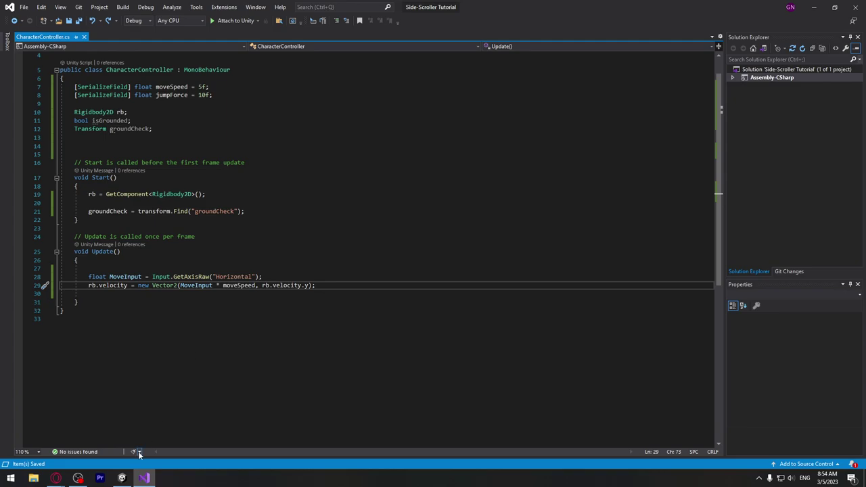
click(122, 478)
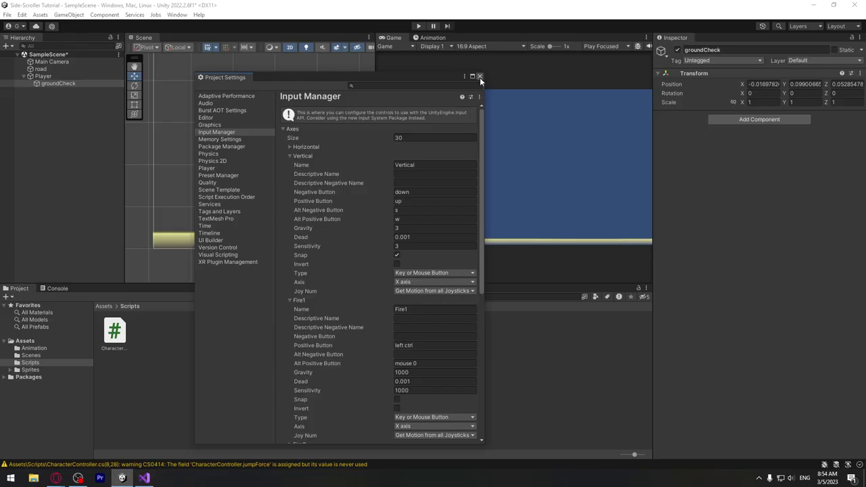
Close Project Settings and play the scene, walking the turtle right and left with the arrow keys.
click(480, 76)
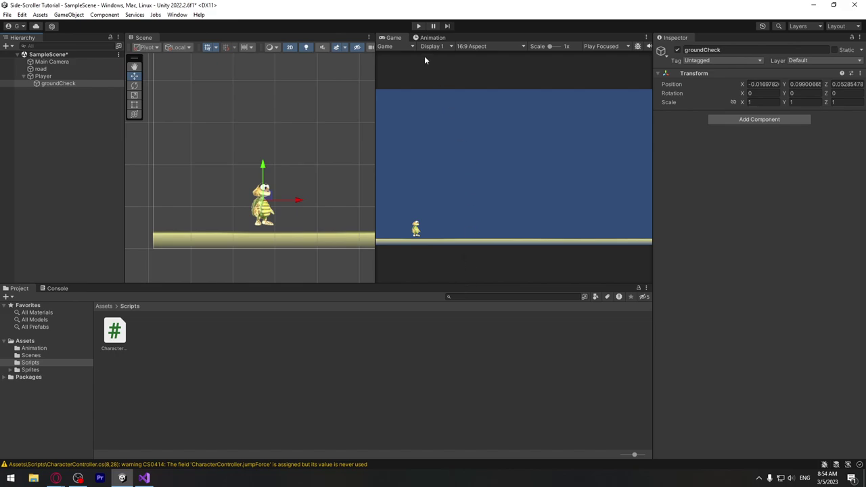
click(418, 26)
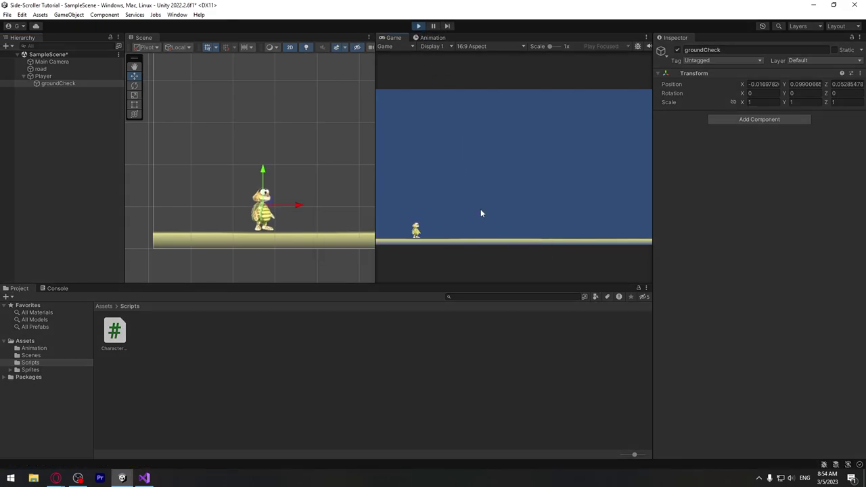
key(Right)
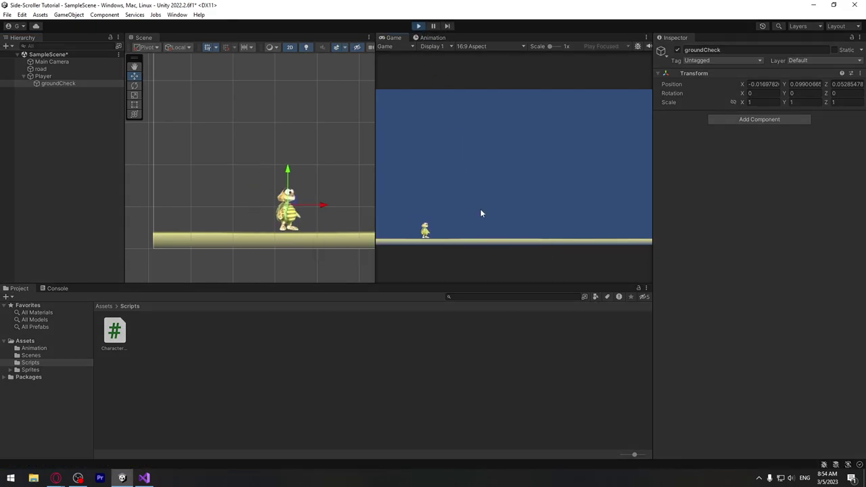
key(Left)
key(Right)
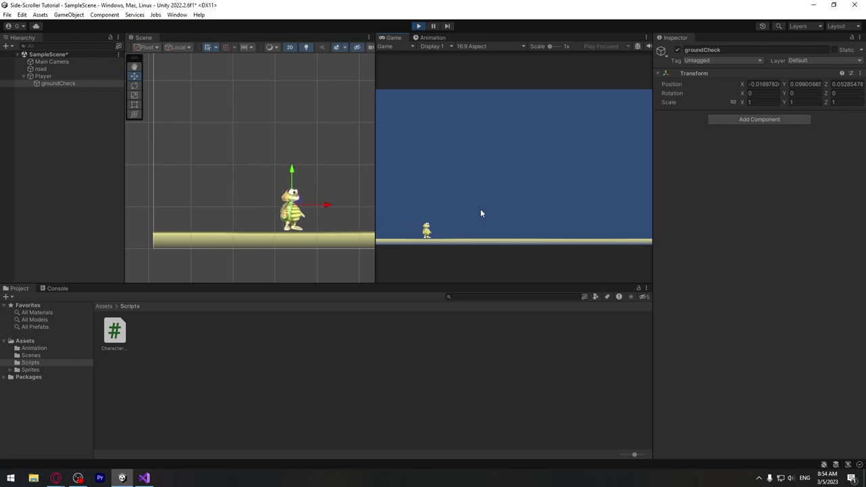
key(Left)
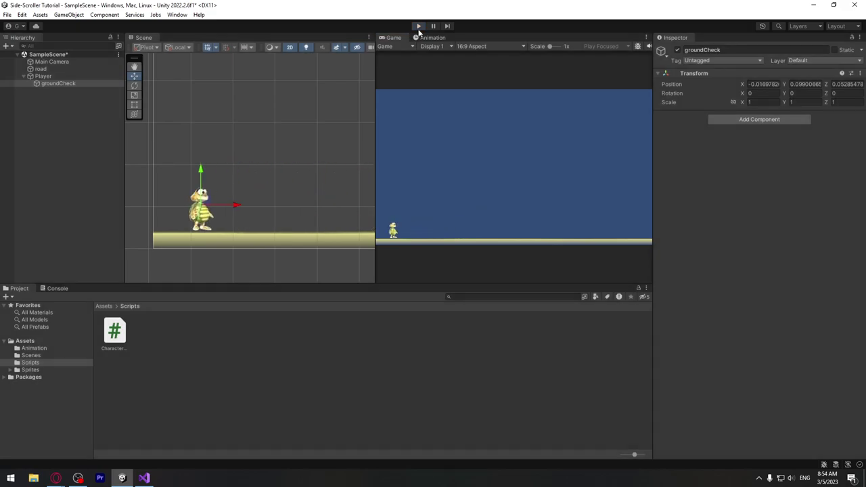
key(Right)
key(alt+Tab)
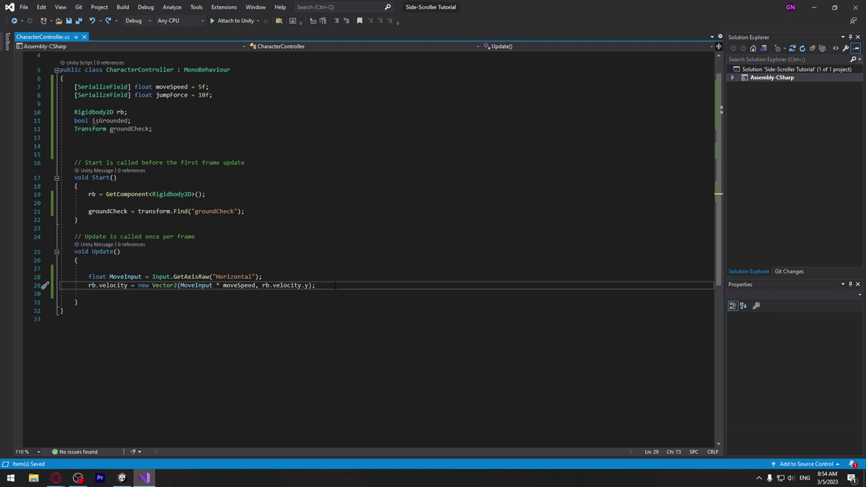
Add an empty if () block with braces below the velocity line.
key(Return)
key(Return)
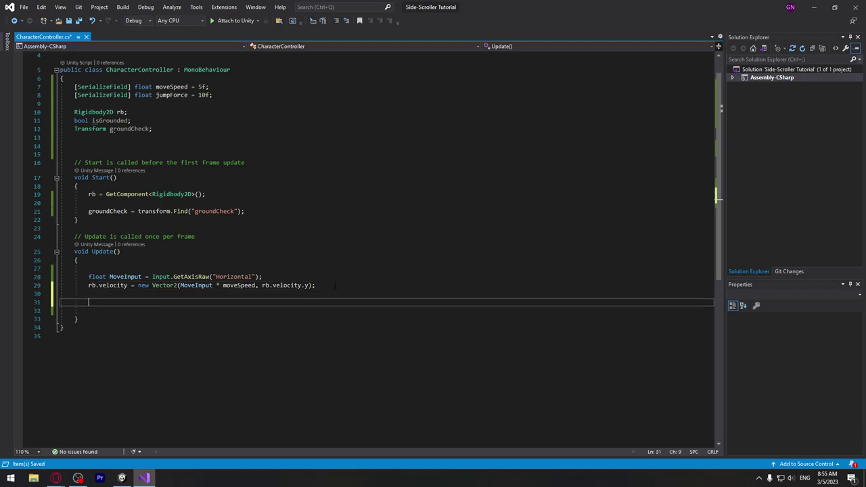
text(if ())
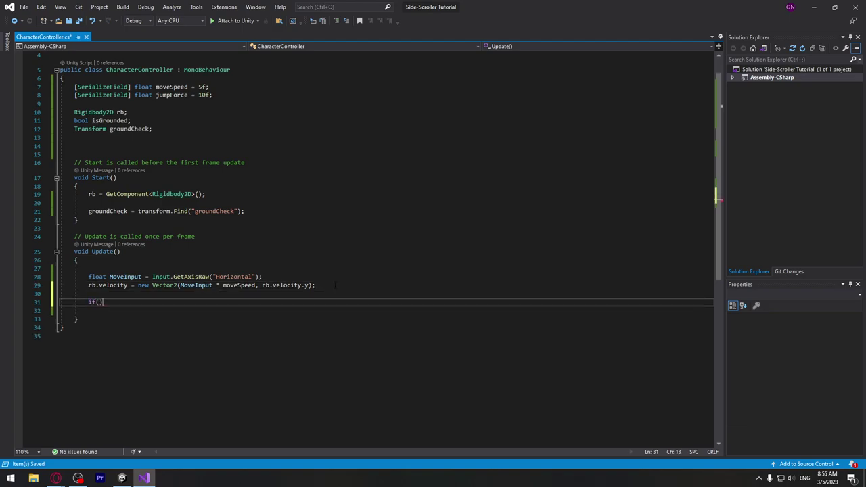
key(Return)
text({ })
key(Return)
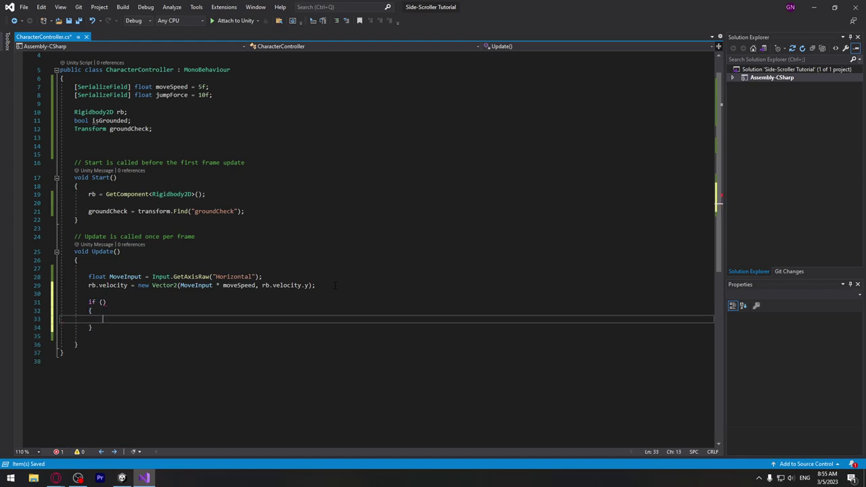
key(Up)
key(Up)
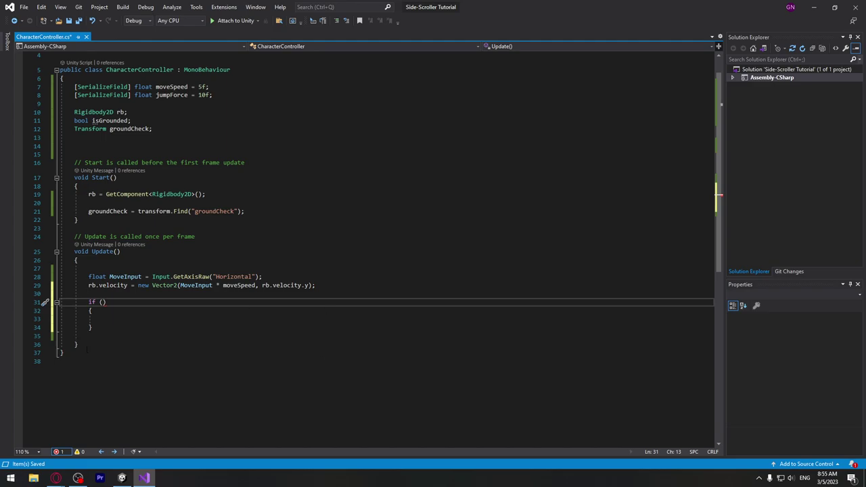
key(Down)
key(Down)
key(Up)
key(Up)
Make the if condition Input.GetKeyDown(KeyCode.Space) followed by &&.
text(Input)
key(Tab)
text(.Get)
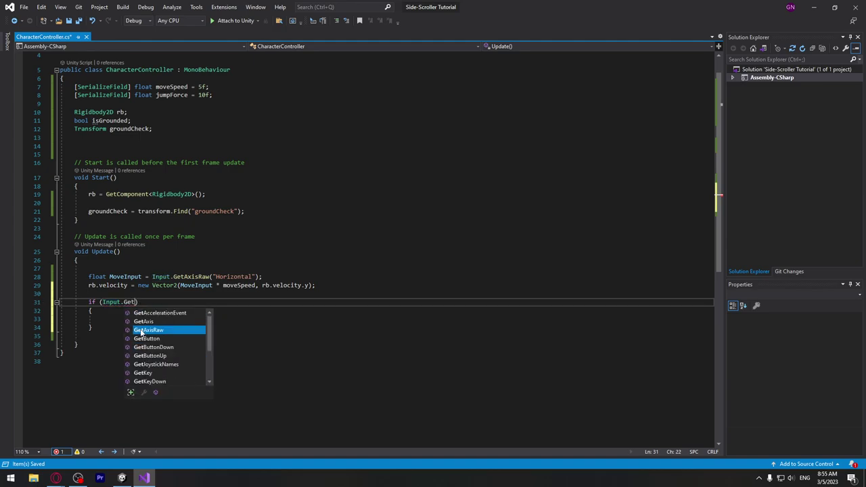
text(key)
key(Down)
key(Tab)
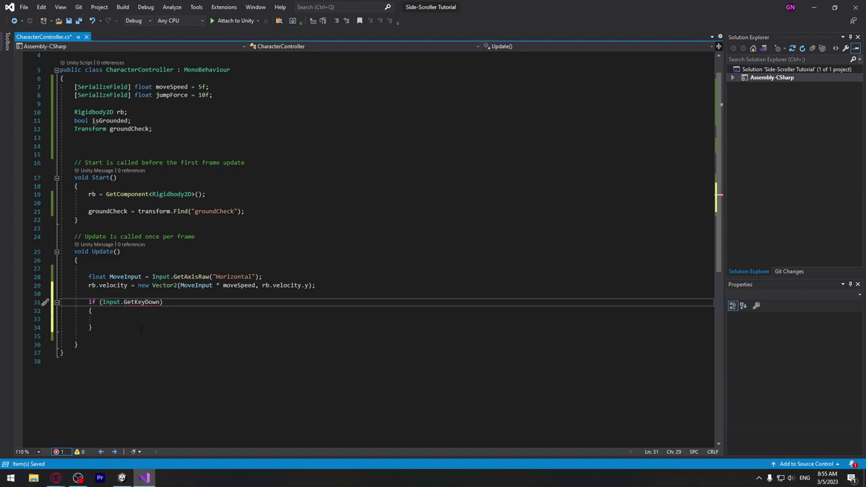
text(()
text(key)
key(Down)
key(Down)
key(Tab)
text(.)
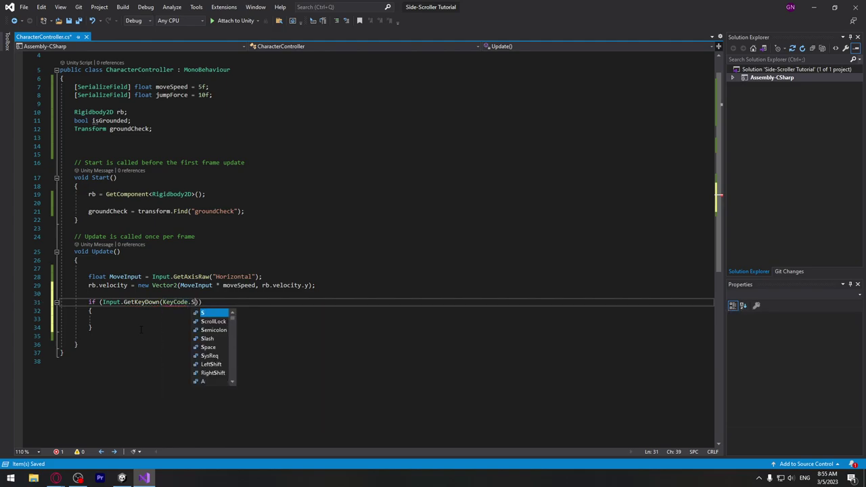
text(spa)
key(Tab)
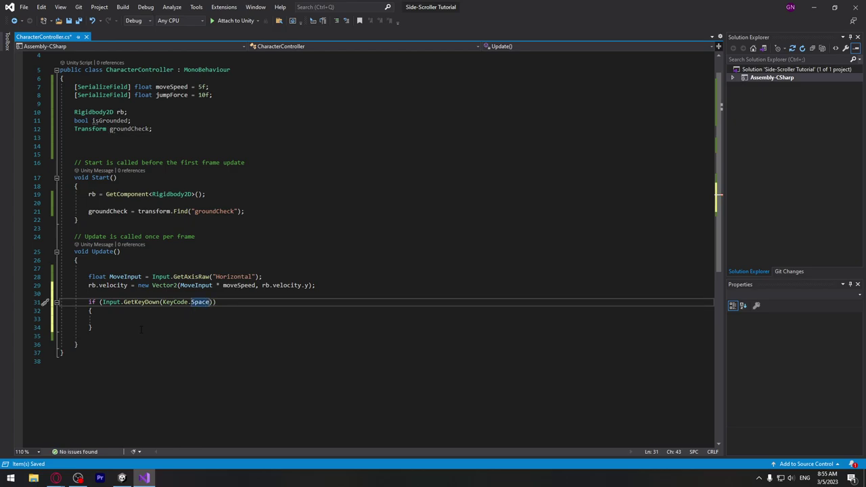
text())
text( &&)
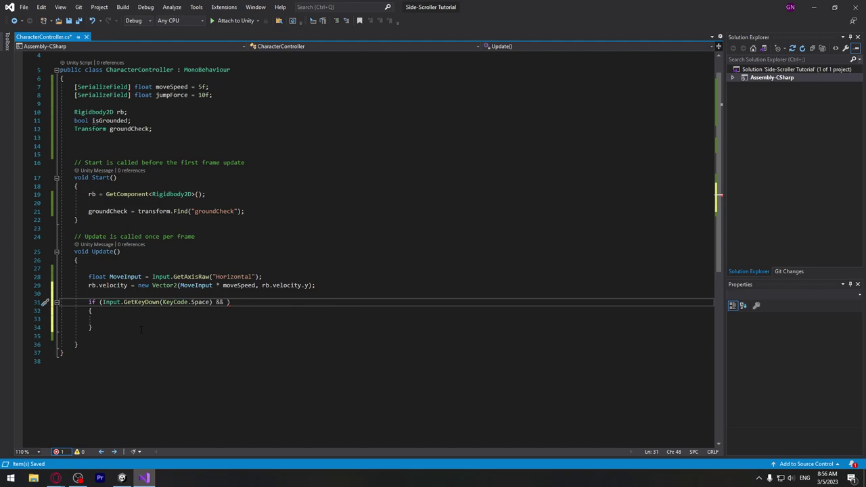
Finish the condition with isGrounded and go to its declaration.
text(is)
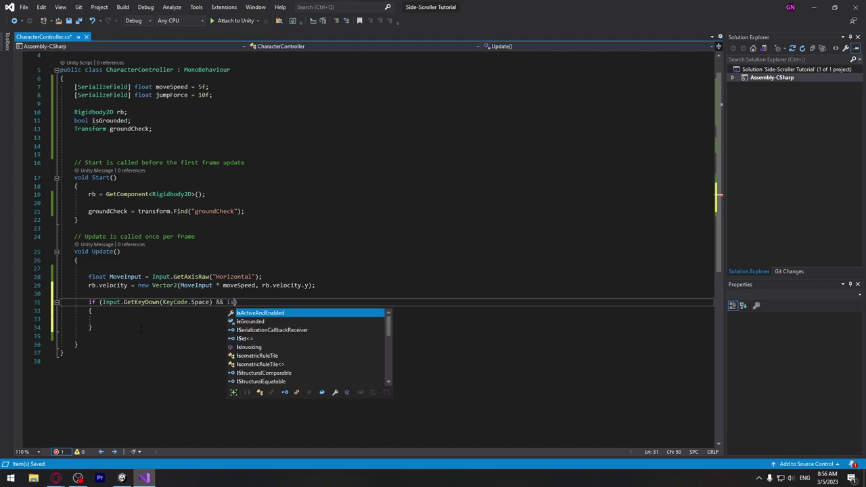
text(Gr)
key(Tab)
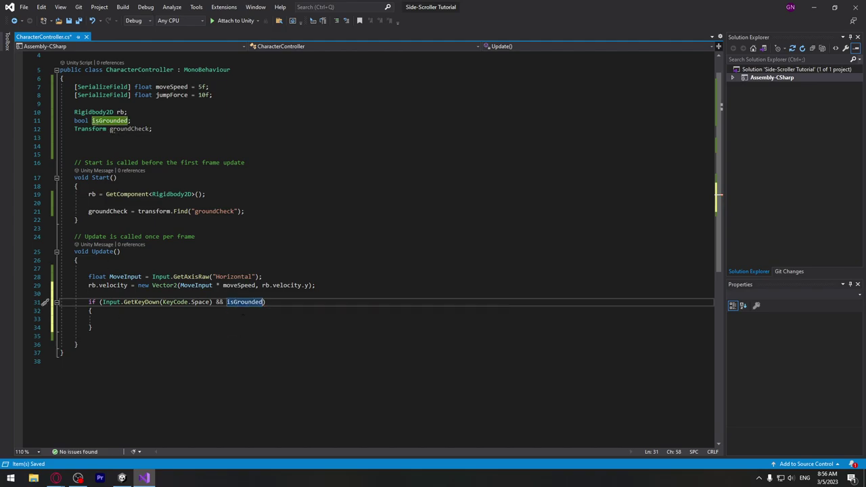
double_click(245, 302)
key(F12)
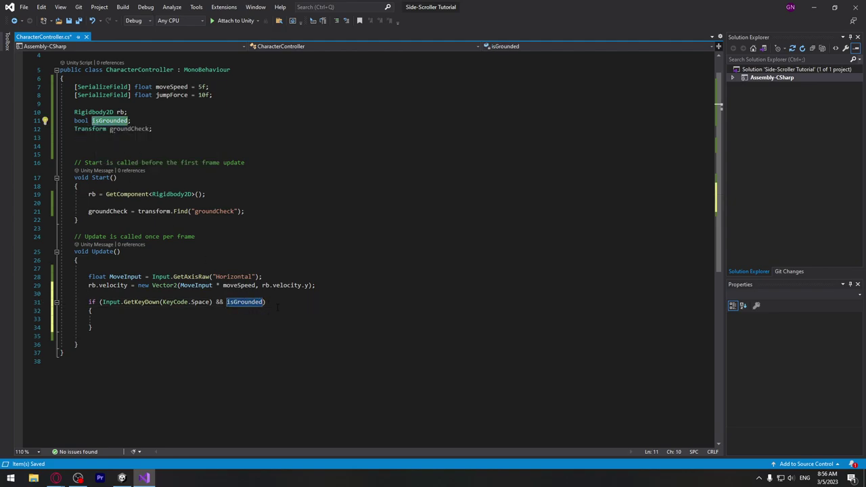
Inside the if block, start rb.velocity = new Vector2(rb.velocity.x, ...), comparing with line 29.
click(116, 318)
text(r)
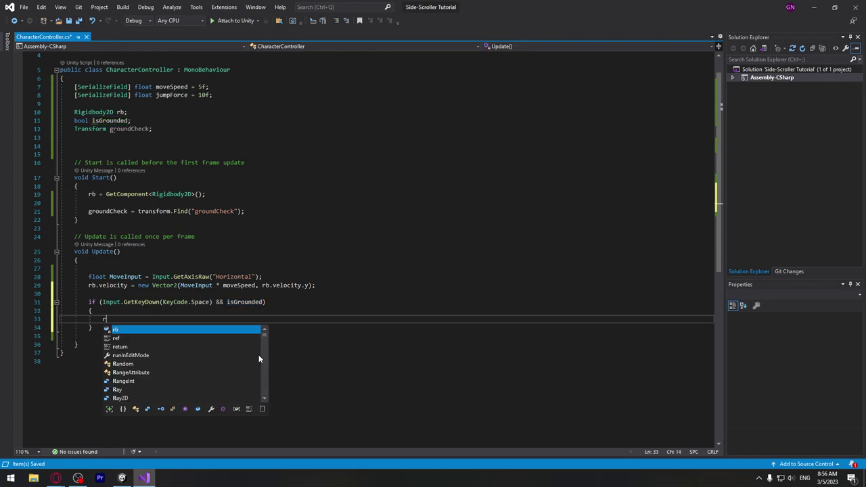
text(b.velocity )
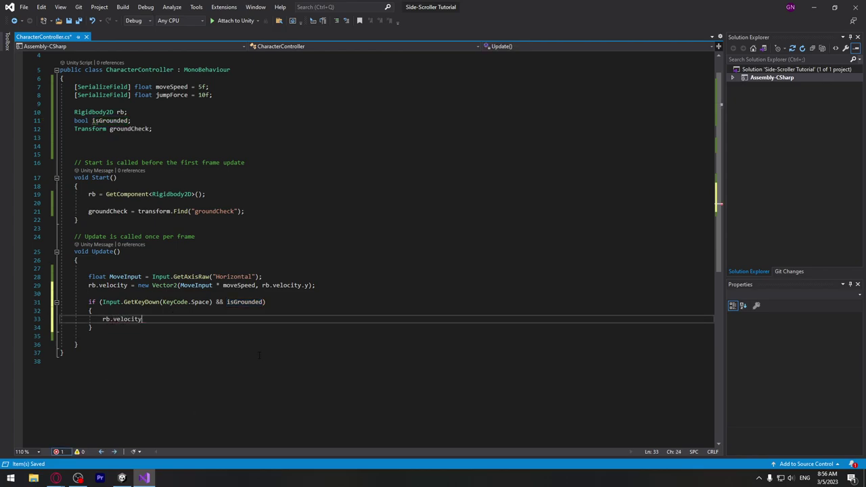
text(= new )
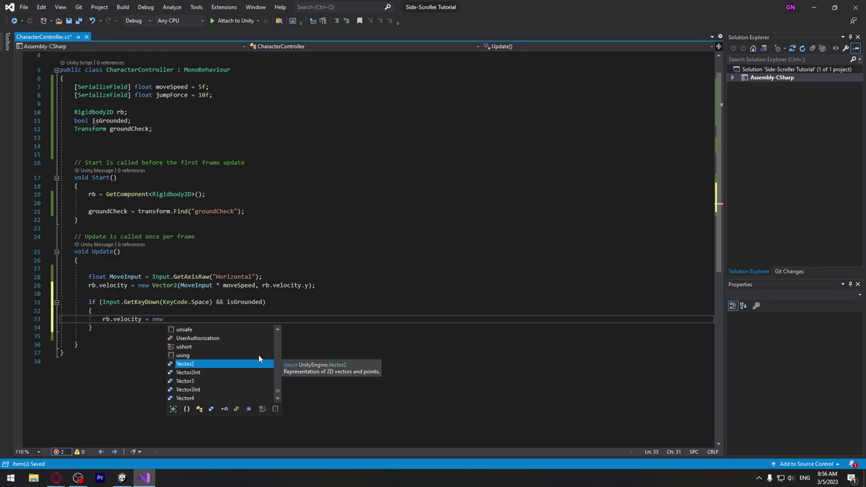
text(Vec)
key(Tab)
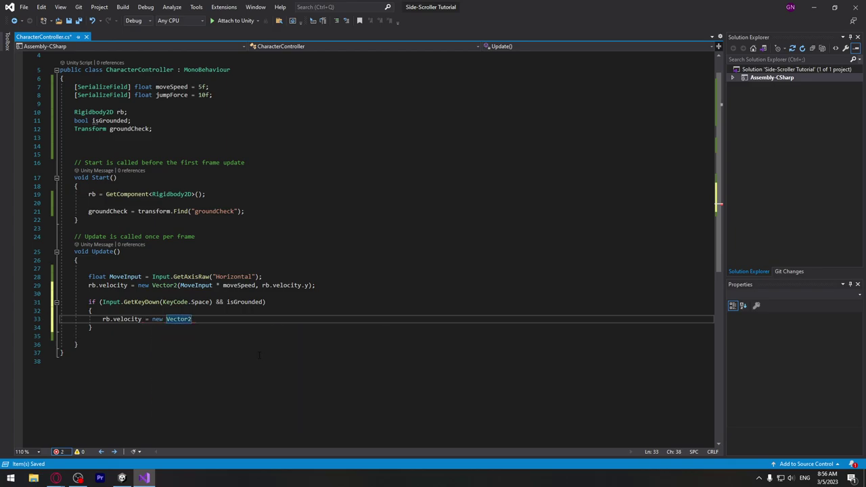
text(())
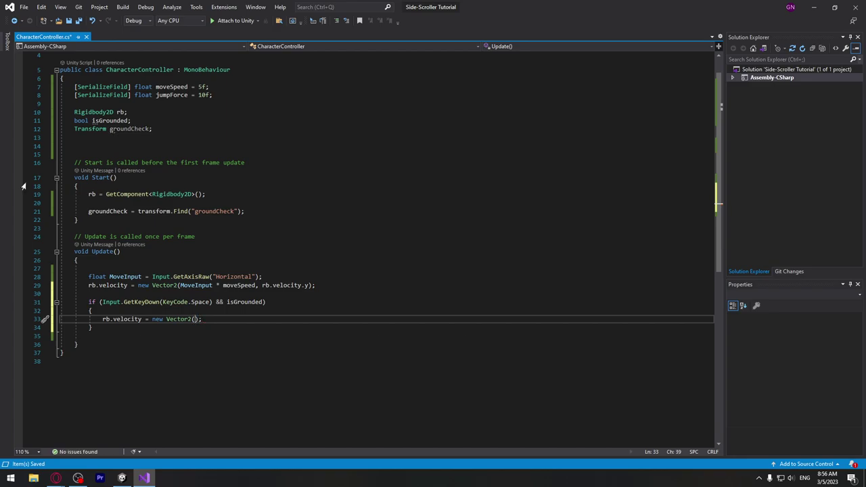
text(rb.)
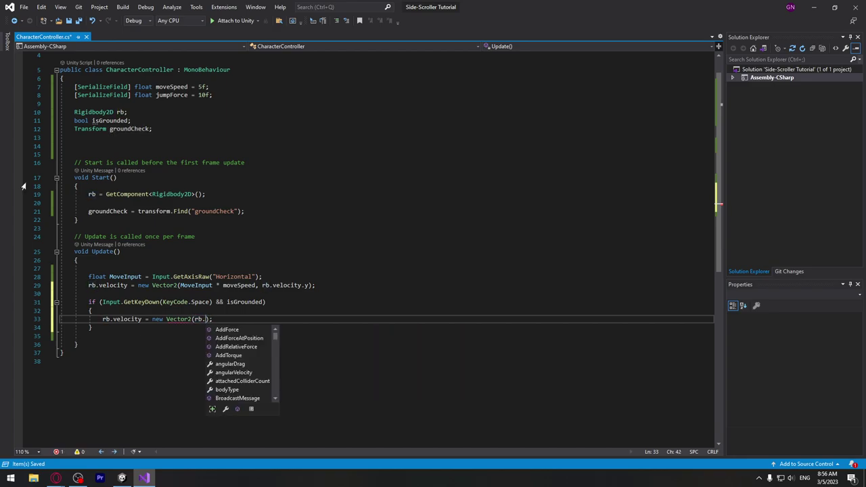
text(velocity.)
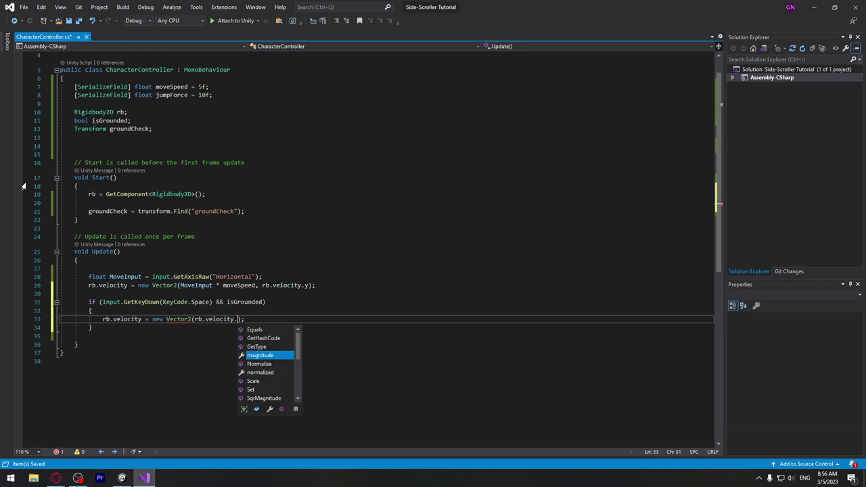
text(x,)
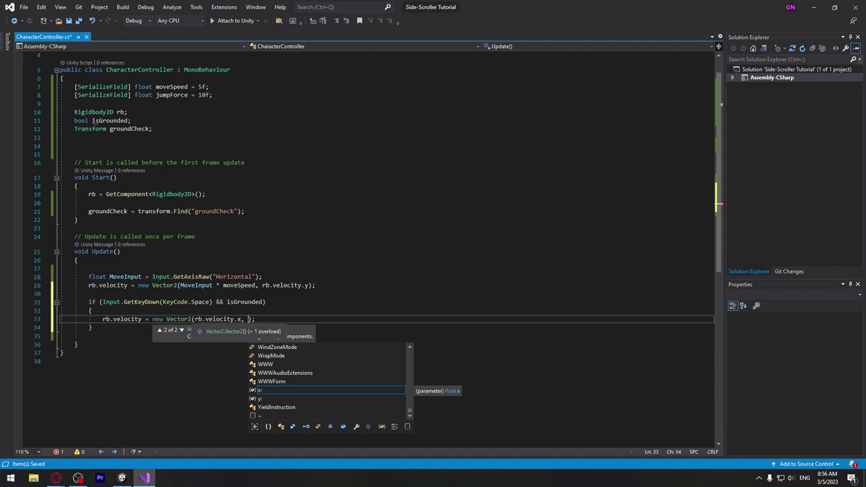
drag(194, 319, 241, 319)
drag(261, 285, 309, 284)
drag(242, 319, 194, 319)
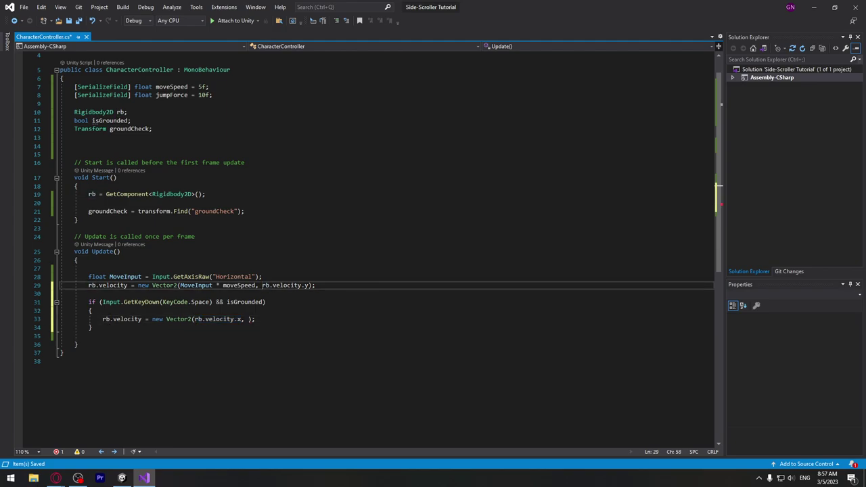
drag(262, 285, 309, 285)
Copy jumpForce from line 8 in as the jump's vertical velocity.
click(247, 318)
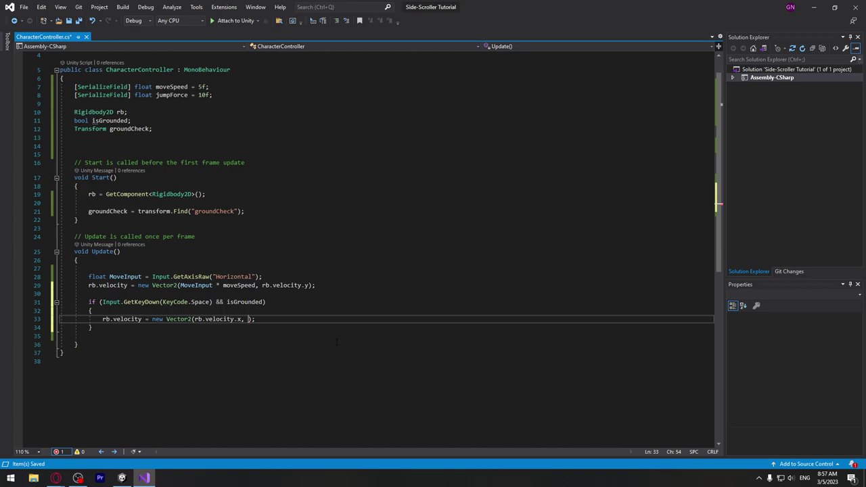
double_click(164, 96)
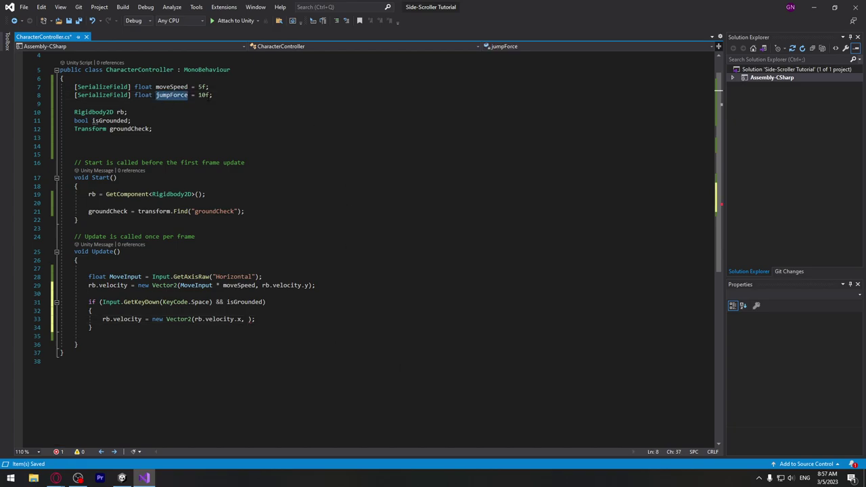
key(ctrl+c)
click(248, 318)
key(ctrl+v)
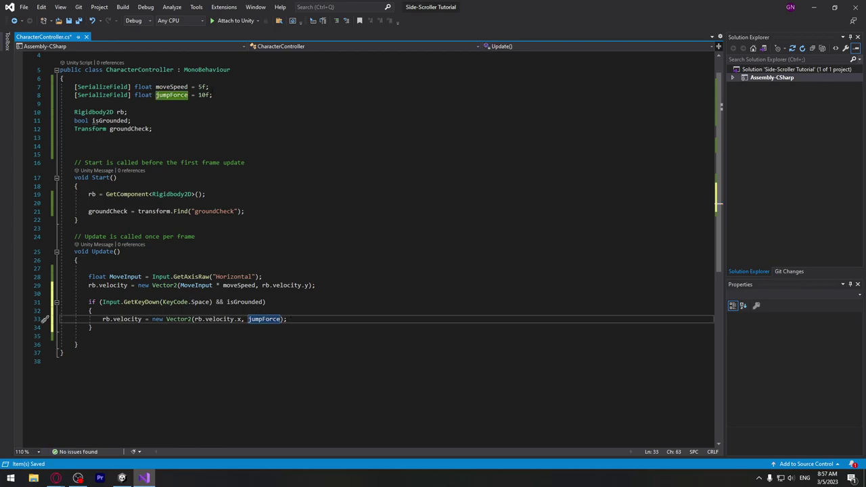
key(End)
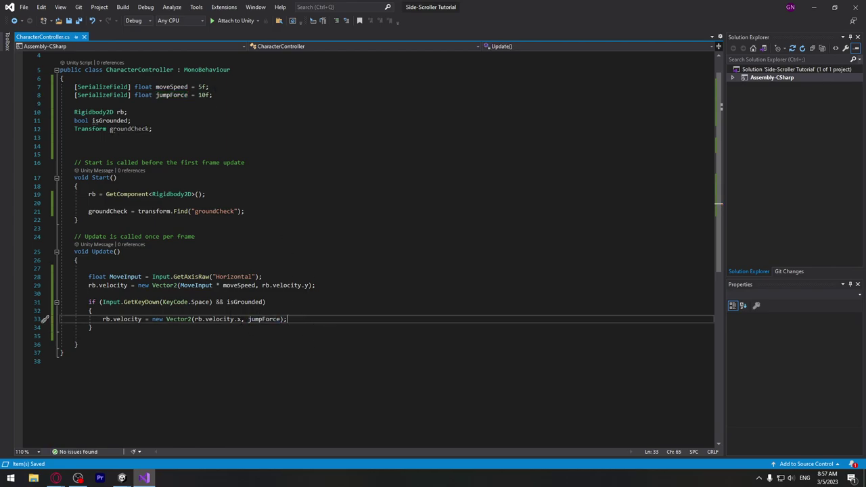
mouse_move(178, 302)
drag(163, 302, 264, 302)
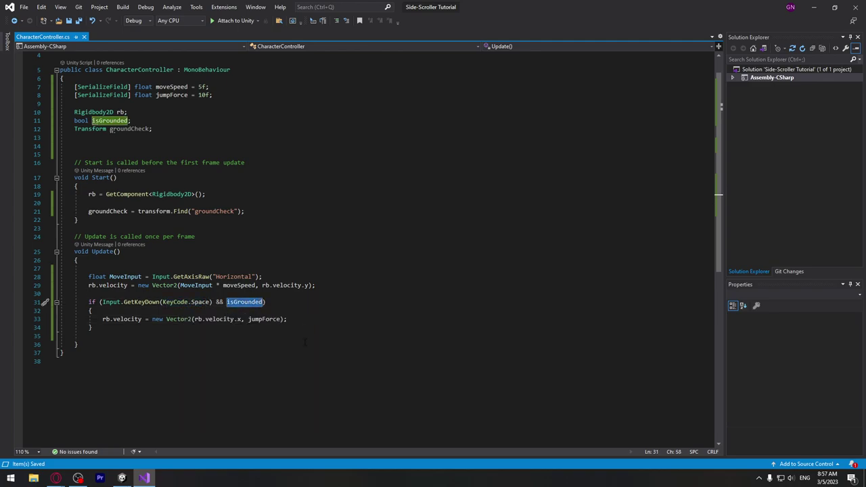
Run and stop a quick play test in Unity.
click(122, 477)
click(419, 26)
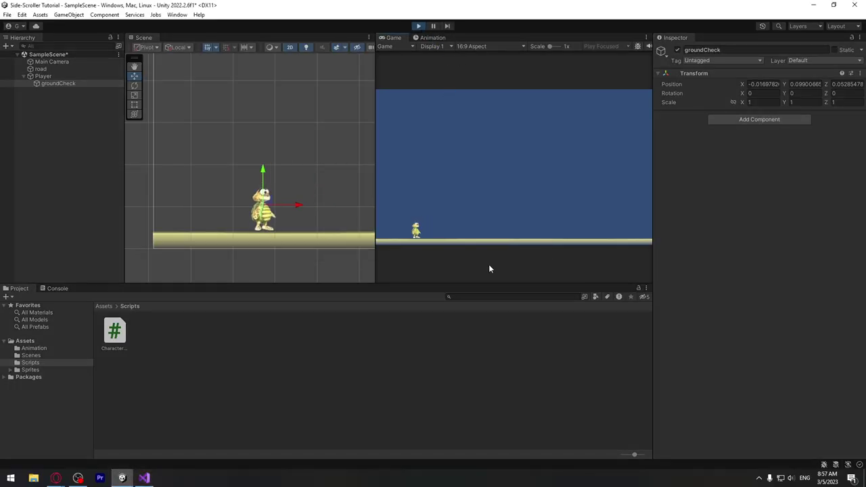
click(418, 26)
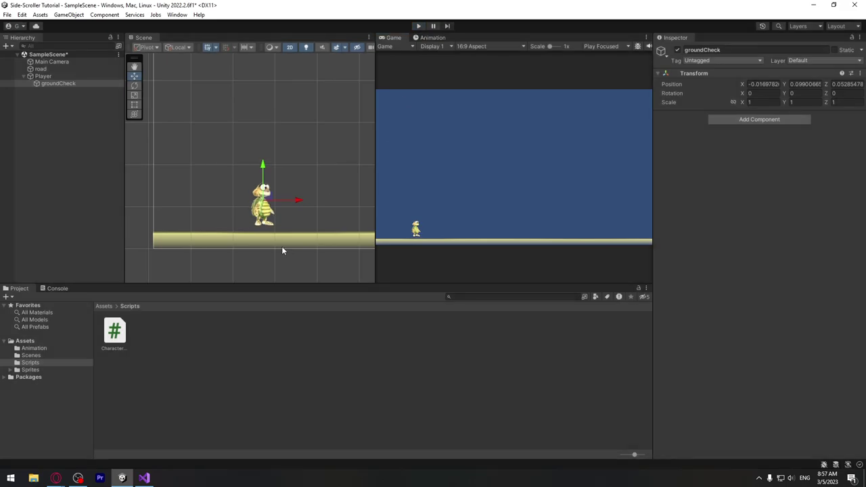
click(144, 477)
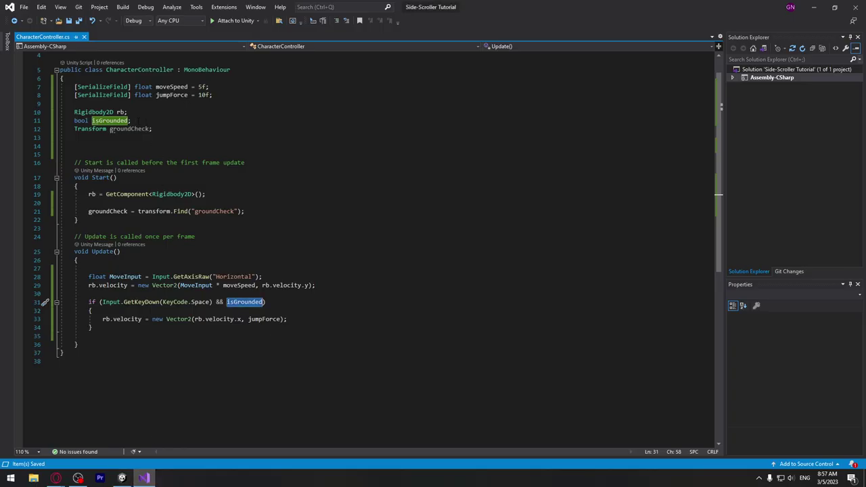
Initialize isGrounded to true on line 11.
click(129, 121)
text(= )
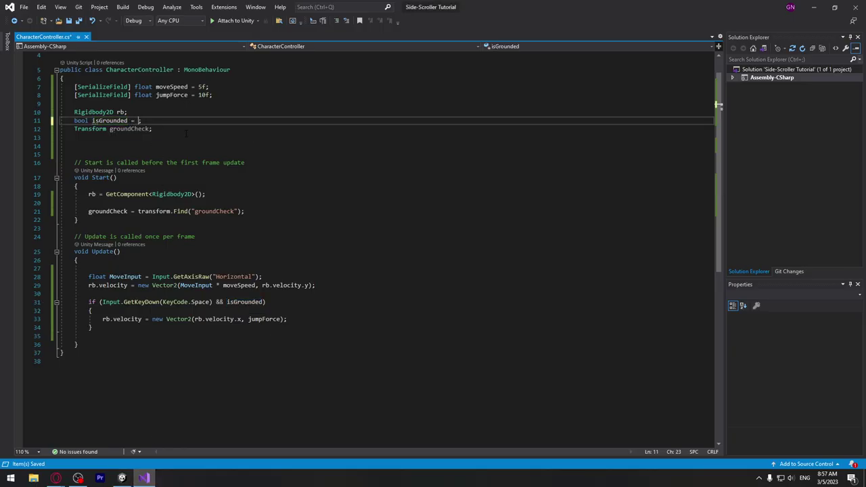
text(true)
click(126, 476)
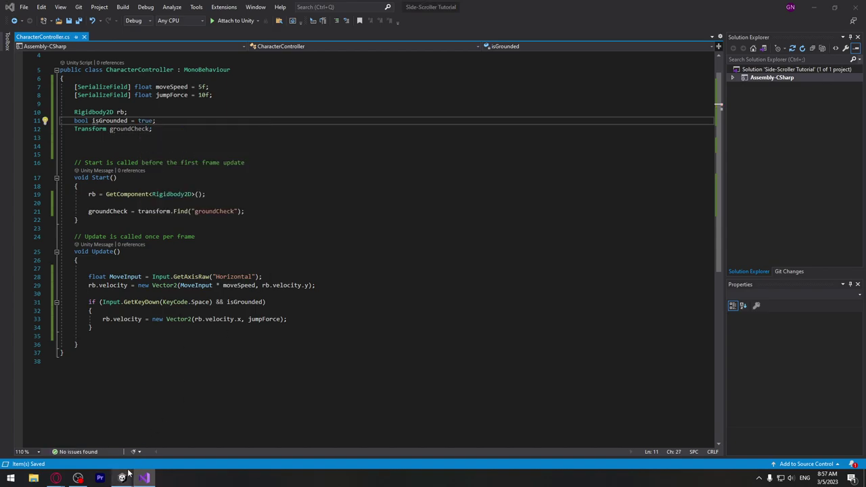
Play-test the turtle walking right and left and jumping twice with Space, then stop play mode.
mouse_move(127, 476)
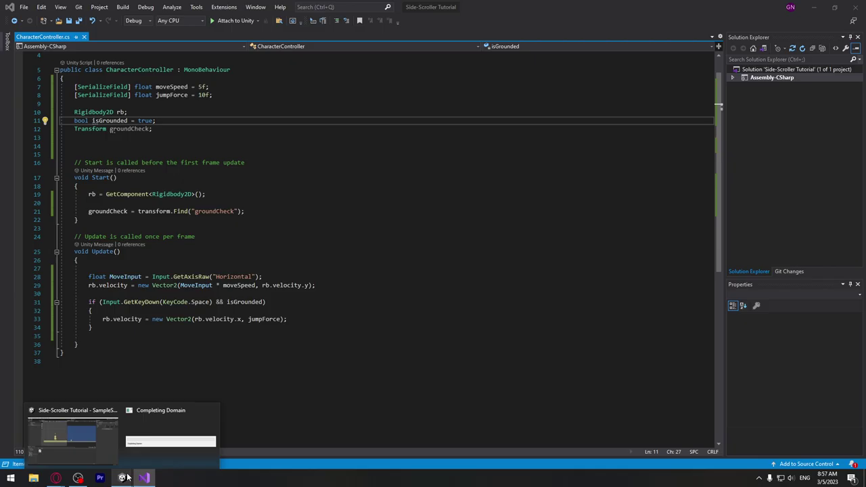
click(123, 442)
click(418, 25)
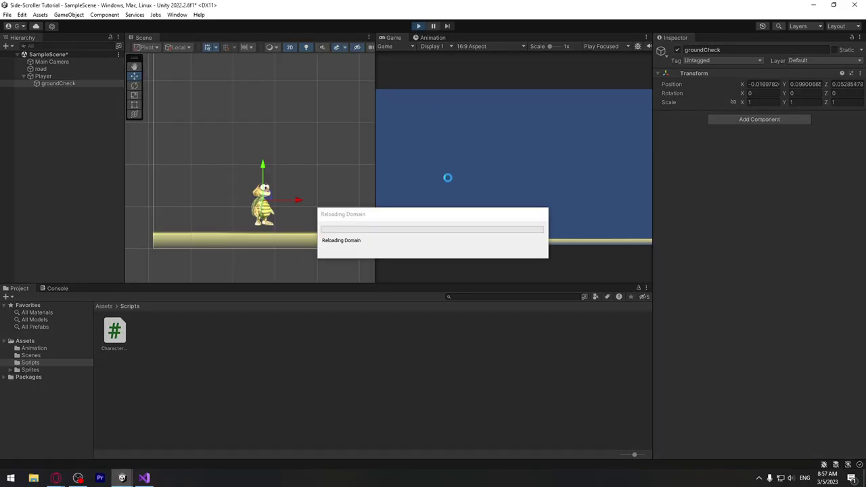
key(Right)
key(Left)
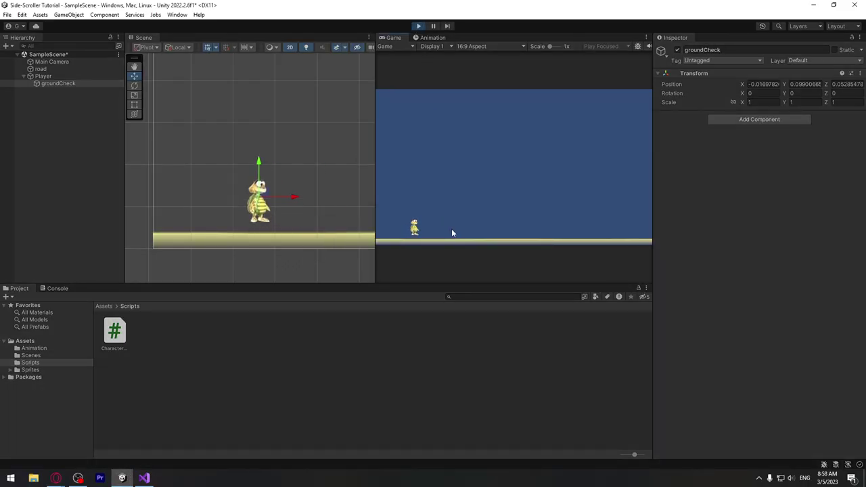
key(space)
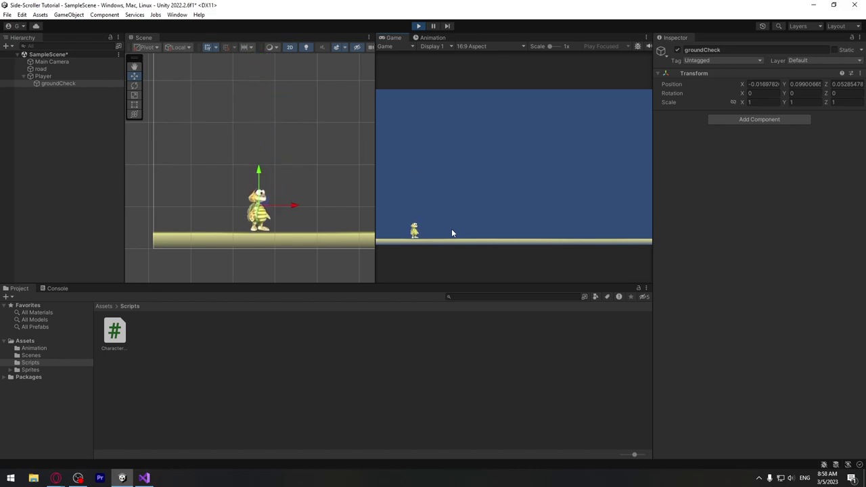
key(space)
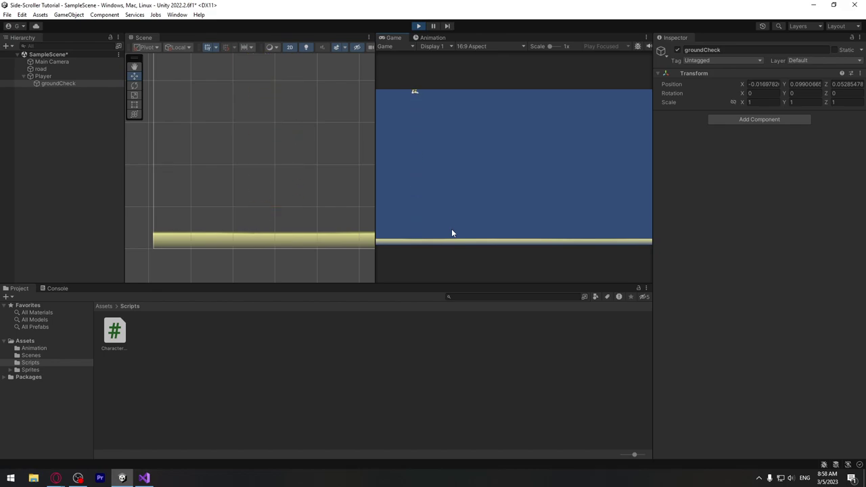
key(Right)
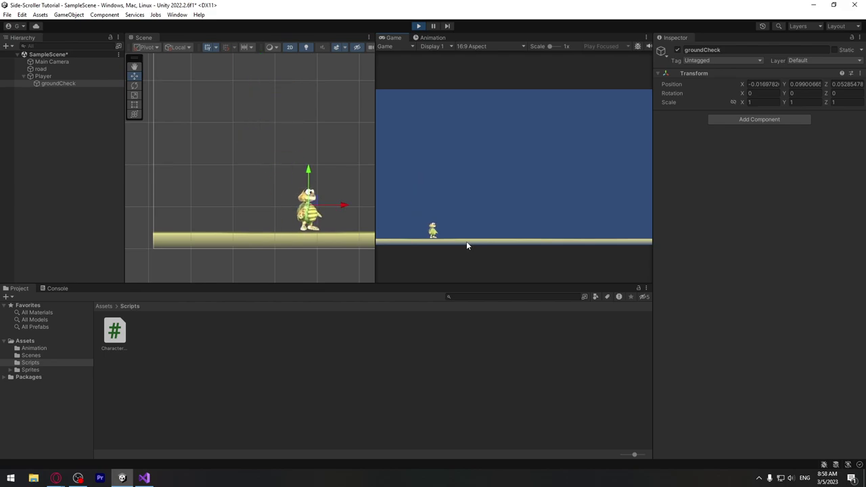
key(Left)
key(Right)
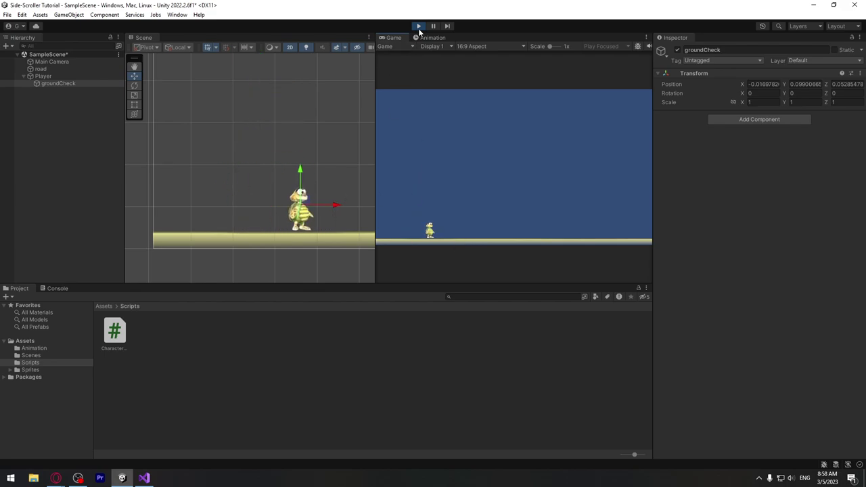
click(418, 26)
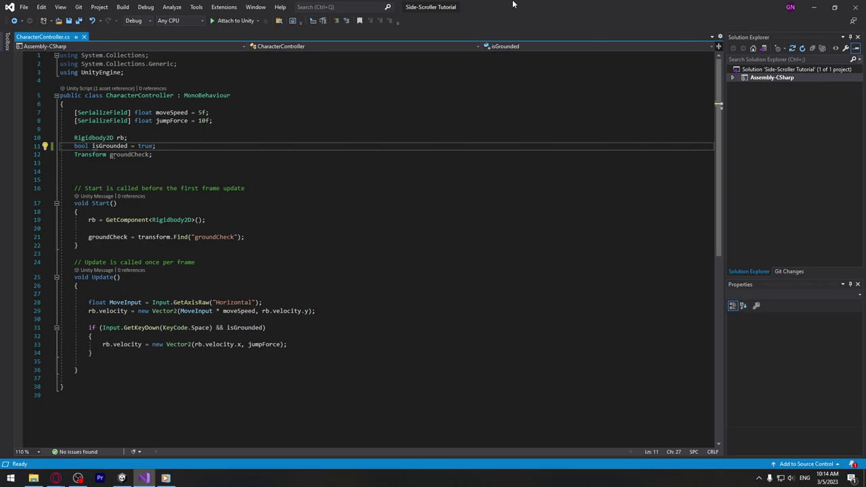
Place the caret on the isGrounded declaration on line 11 of CharacterController.
click(127, 145)
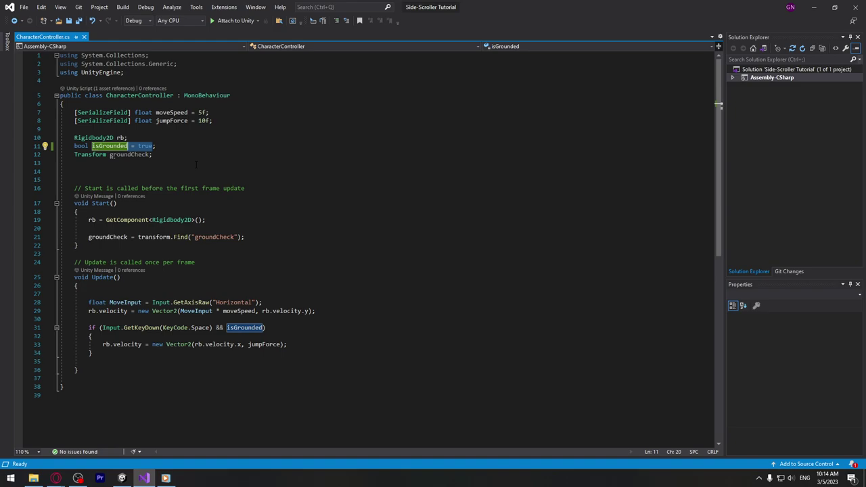